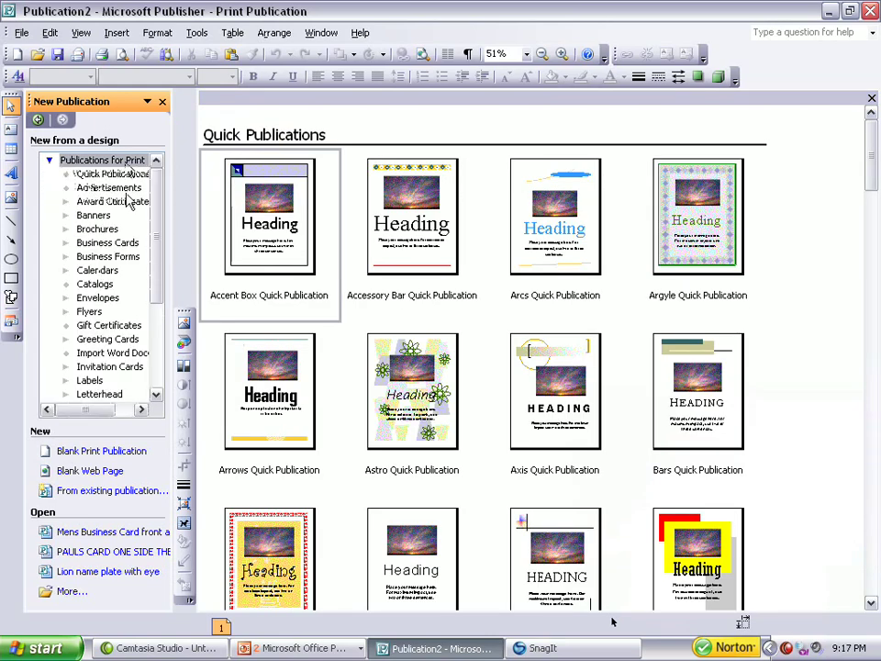
# Create a plain paper business card from the Borders Business Card design.
pyautogui.click(125, 244)
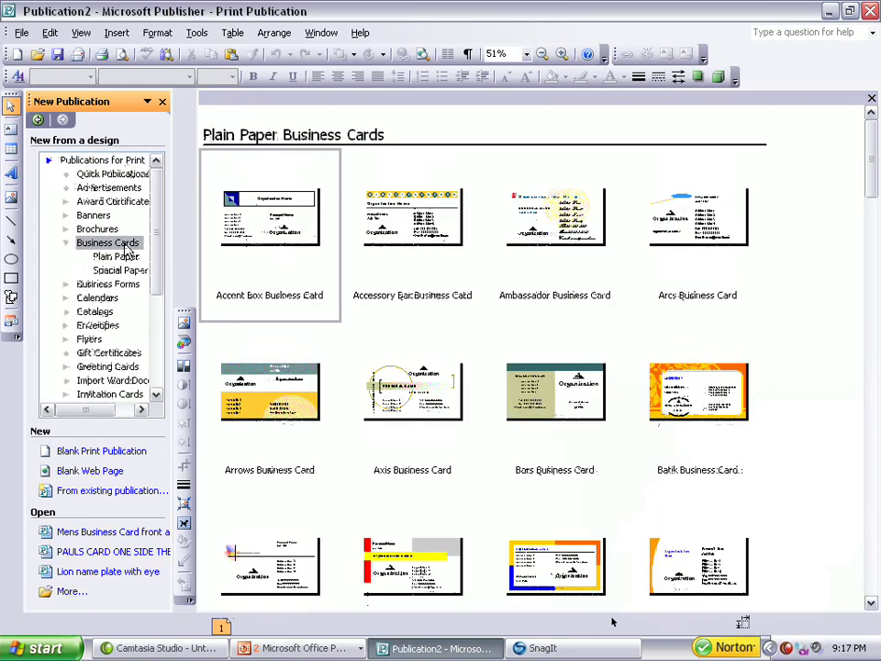
pyautogui.scroll(-1, 356, 492)
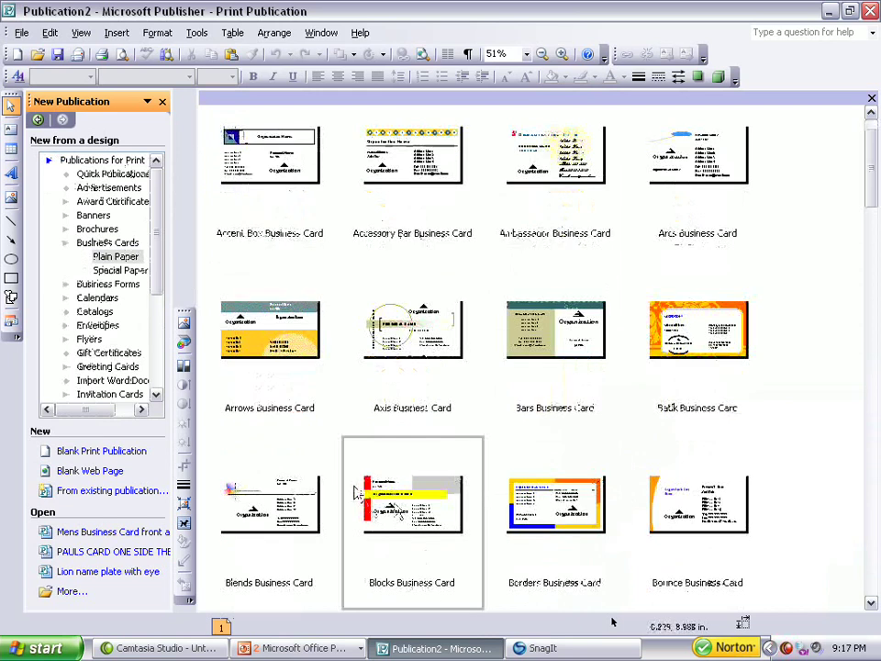
pyautogui.scroll(1, 554, 354)
pyautogui.scroll(-1, 553, 514)
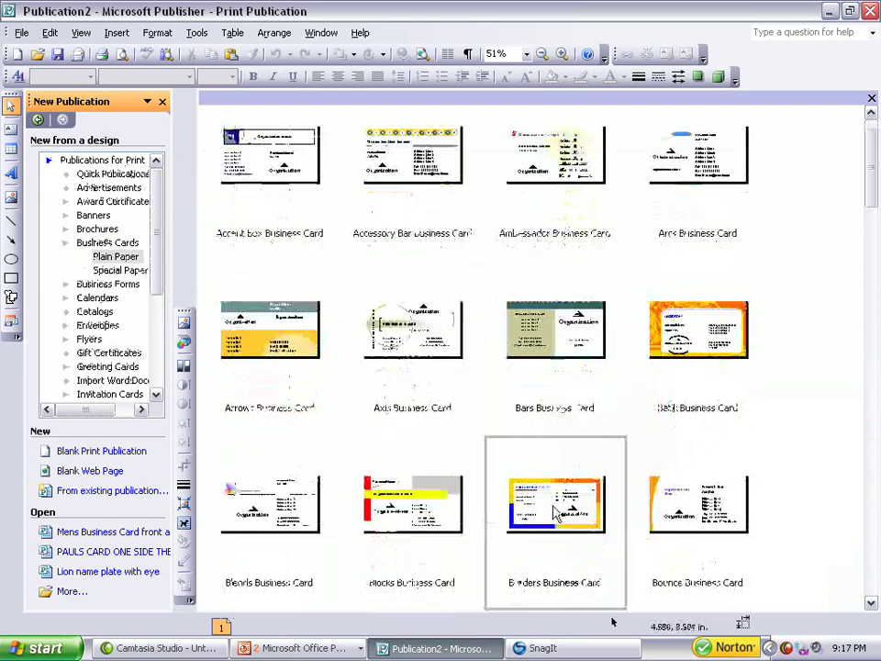
pyautogui.click(554, 512)
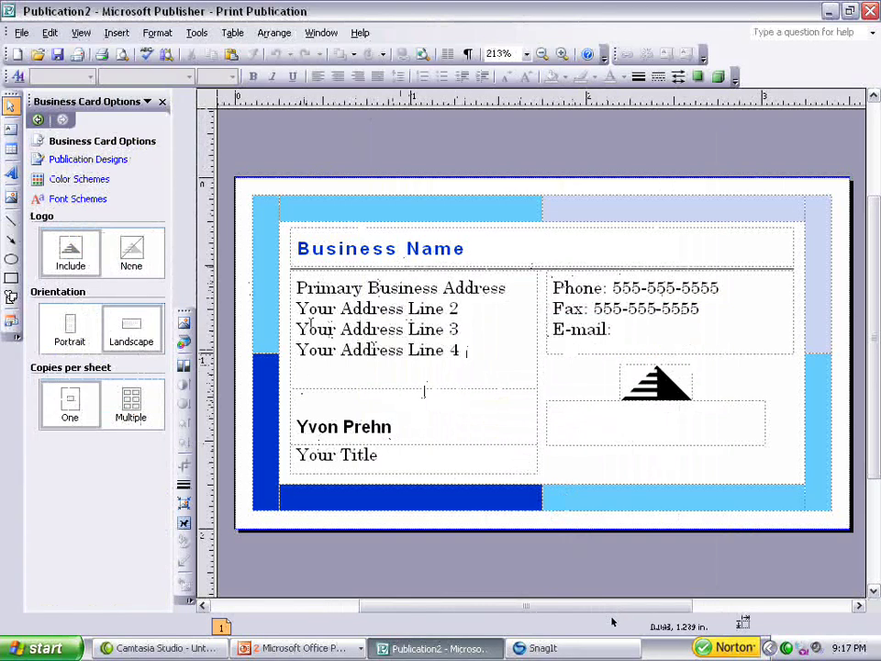
# Open the publication's personal information for editing and choose the Other Organization set.
pyautogui.click(50, 33)
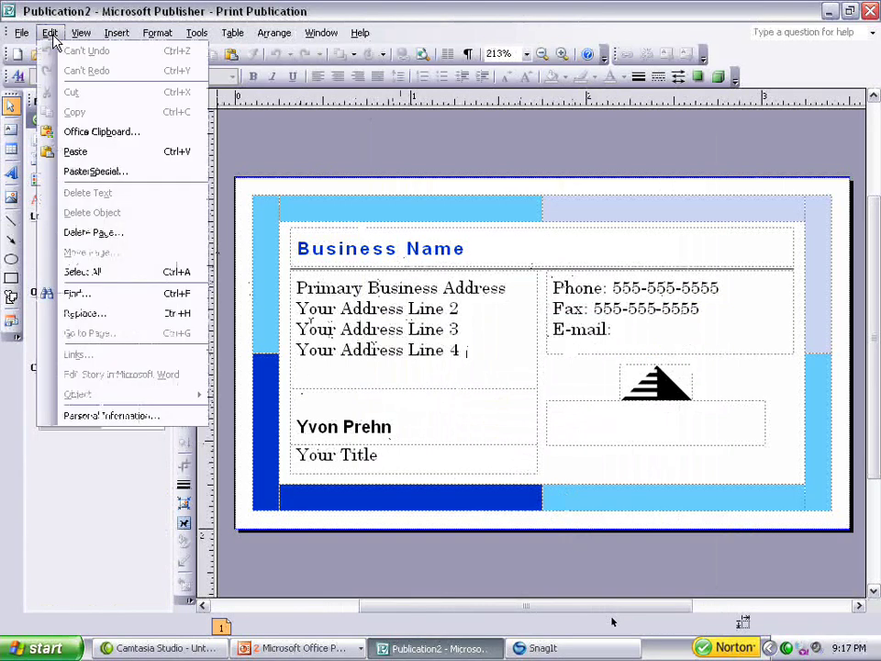
pyautogui.click(120, 418)
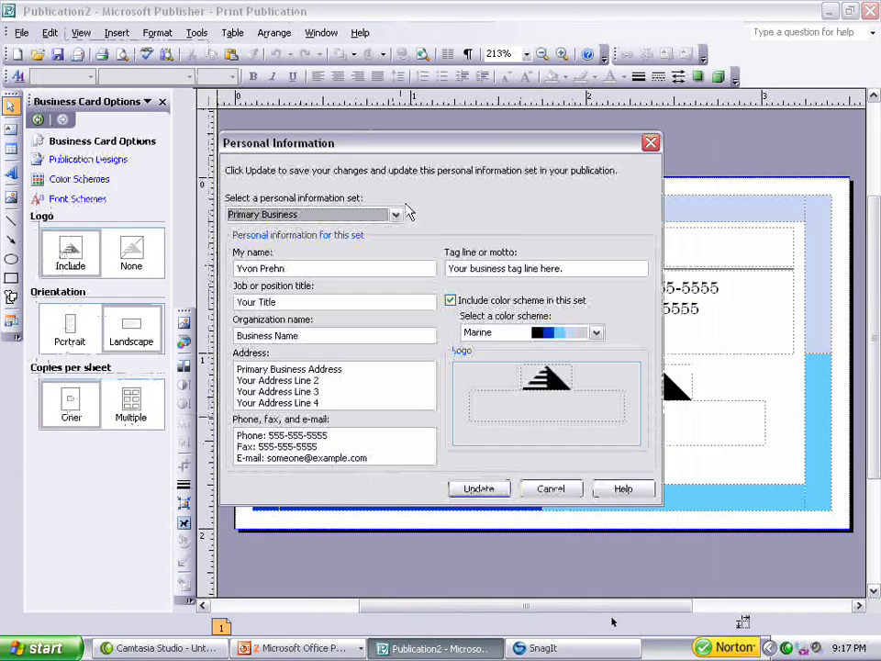
pyautogui.click(396, 215)
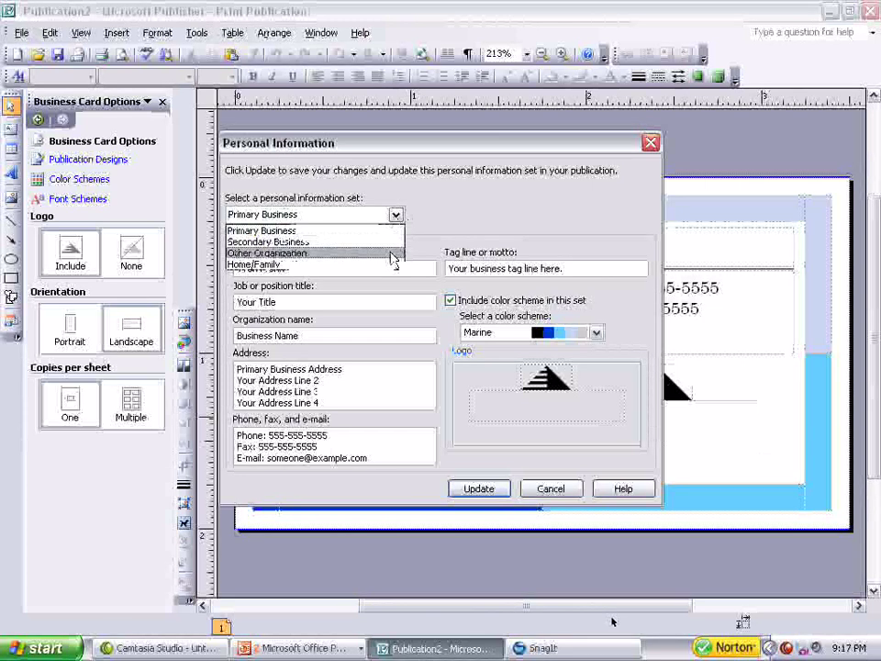
pyautogui.click(393, 254)
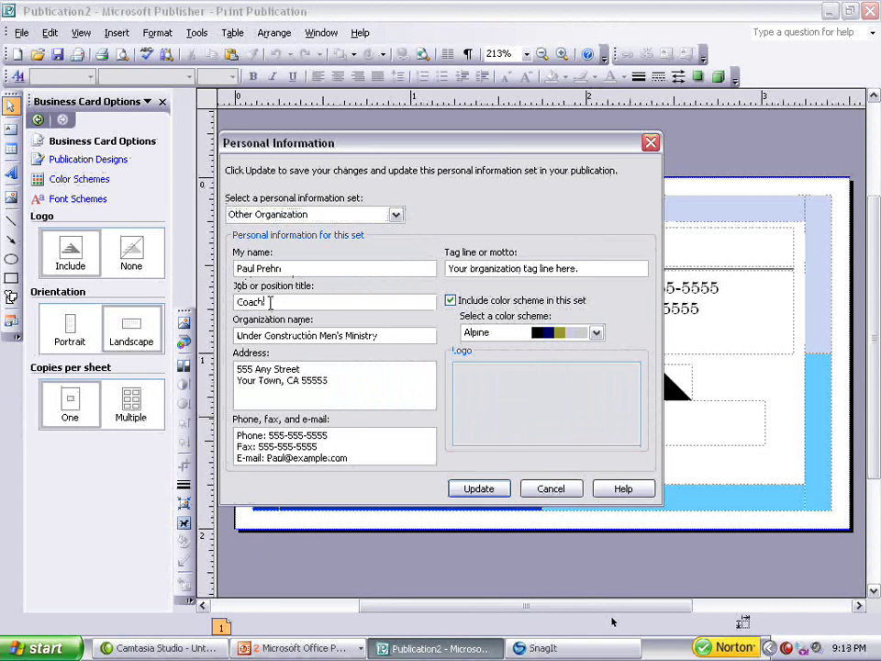
# Clear the job or position title and append ", pastor & coach" to the person's name.
pyautogui.moveTo(269, 301); pyautogui.dragTo(235, 297)
pyautogui.press('Delete')
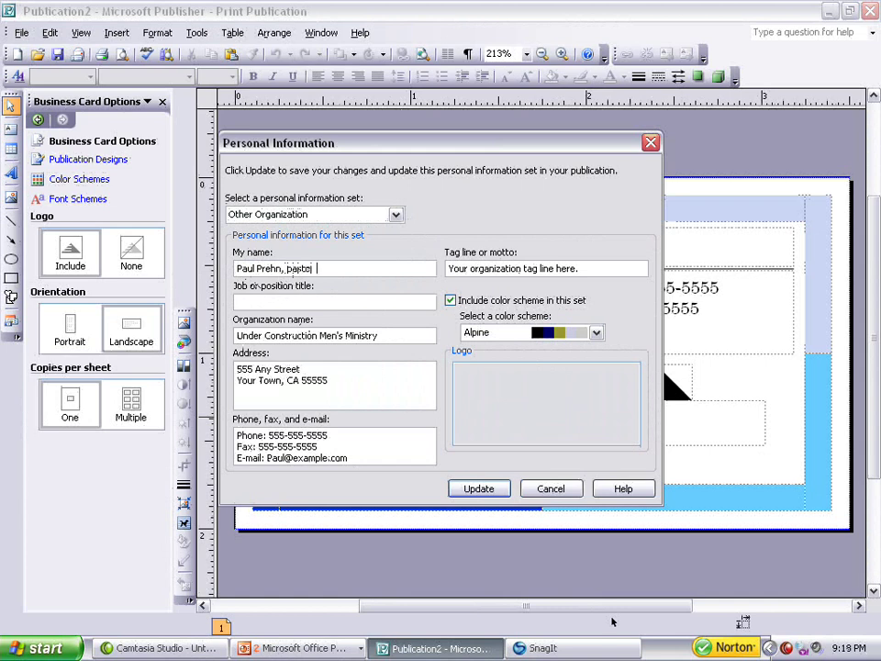
pyautogui.write('& coach')
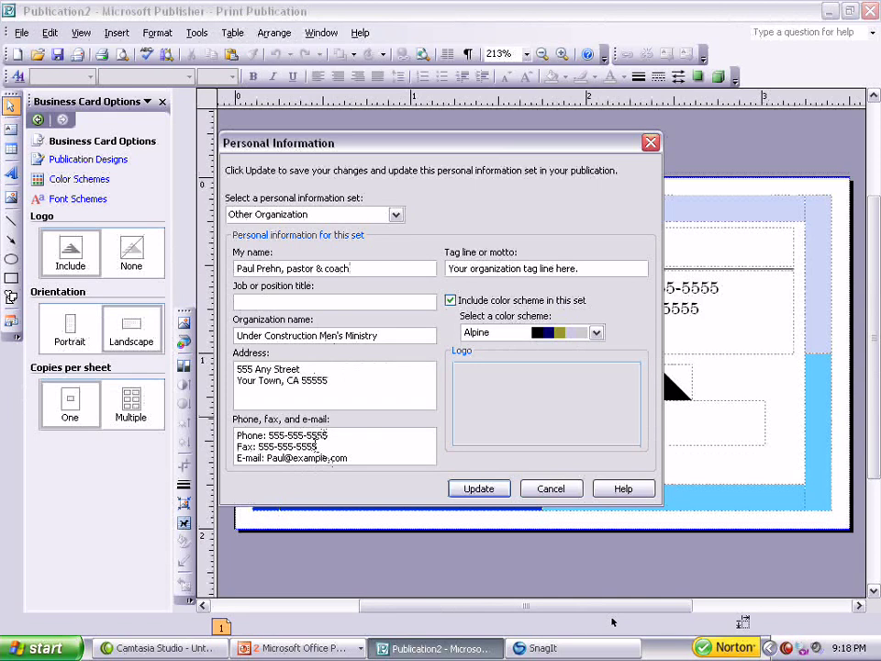
# Remove the fax line from the phone, fax and e-mail details.
pyautogui.moveTo(321, 446); pyautogui.dragTo(235, 446)
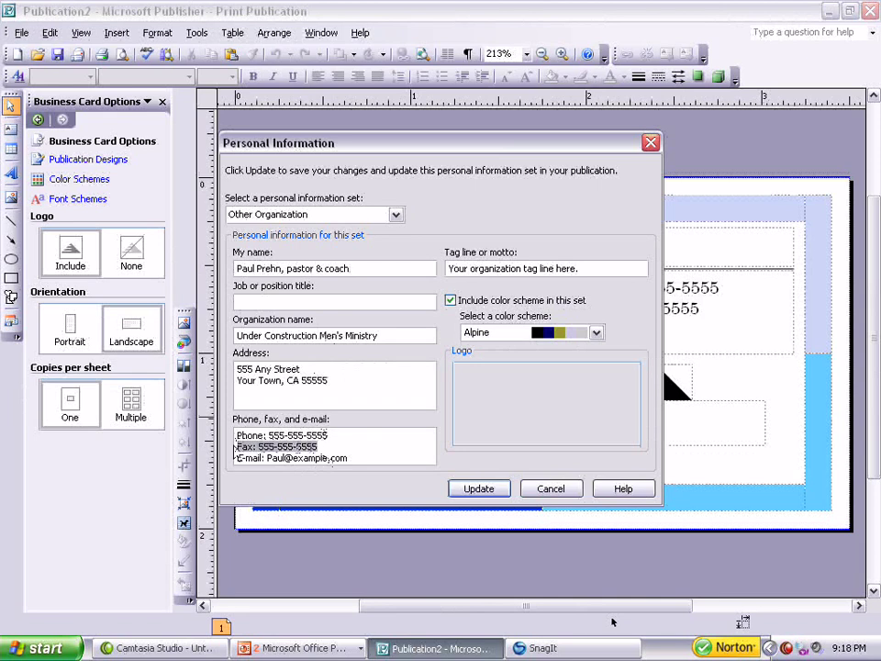
pyautogui.press('BackSpace')
pyautogui.press('BackSpace')
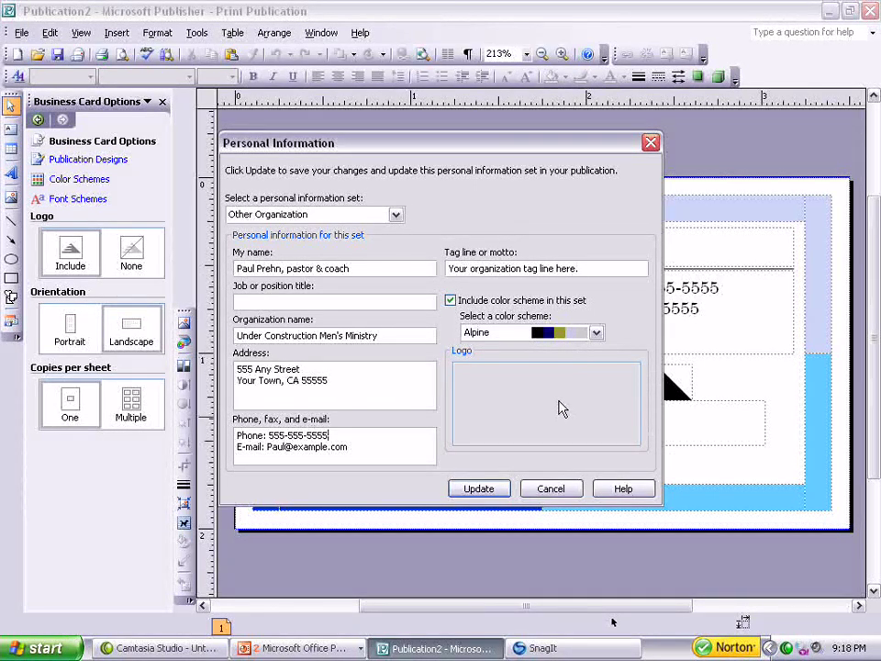
# Select the Alpine color scheme for the information set and update the publication with it.
pyautogui.click(595, 332)
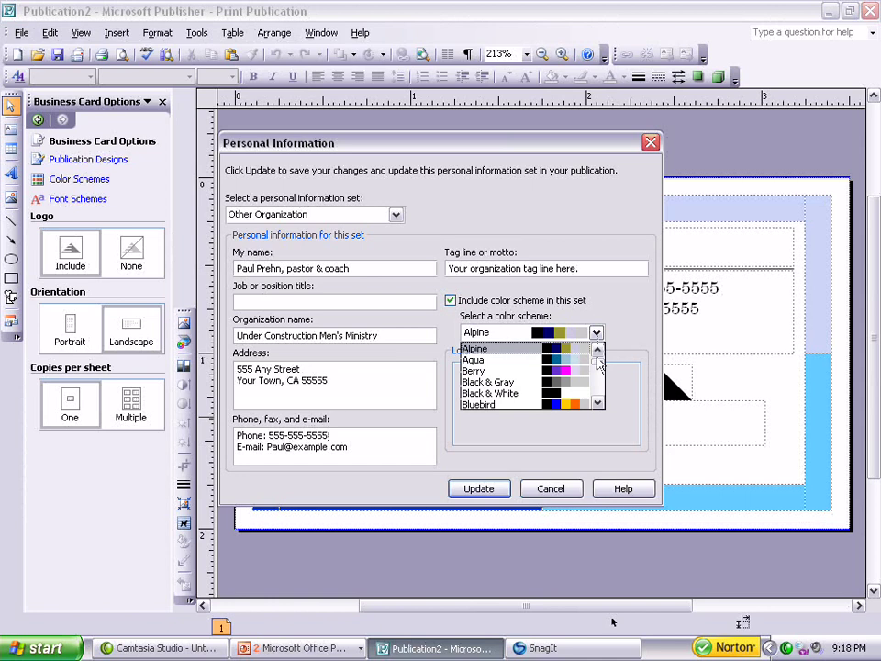
pyautogui.moveTo(598, 367)
pyautogui.mouseDown()
pyautogui.moveTo(595, 402)
pyautogui.moveTo(595, 365)
pyautogui.mouseUp()
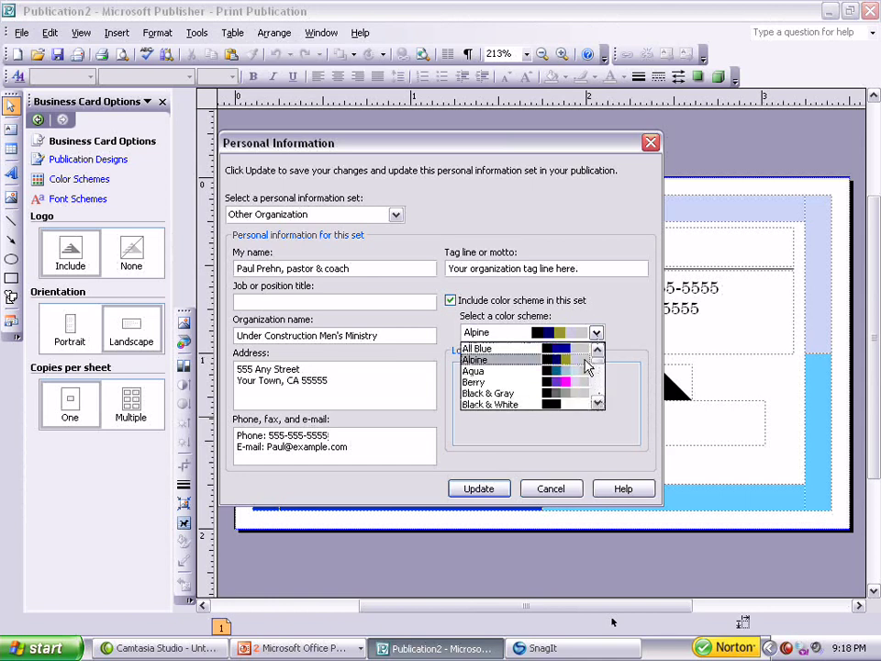
pyautogui.click(584, 359)
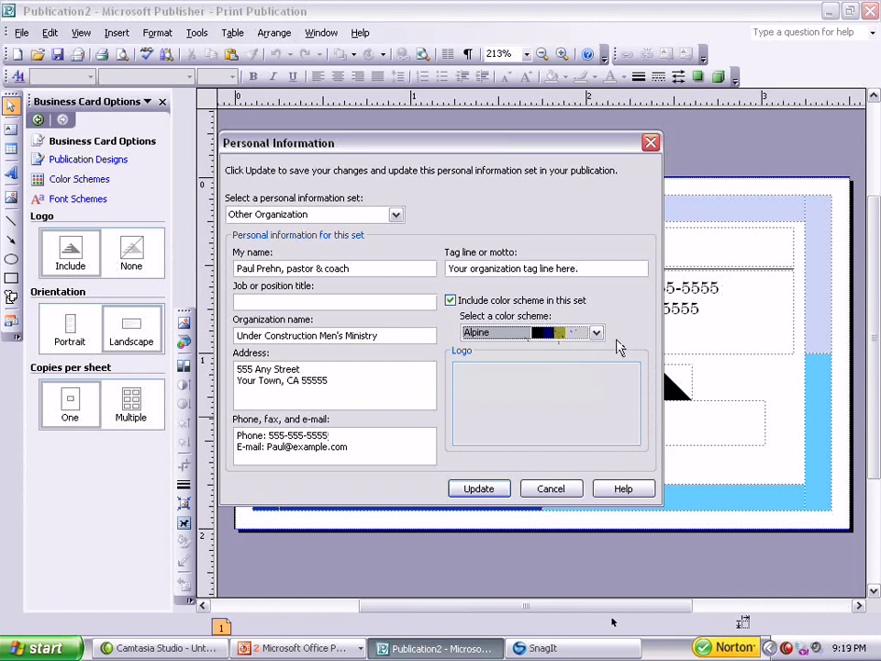
pyautogui.click(493, 492)
pyautogui.click(489, 493)
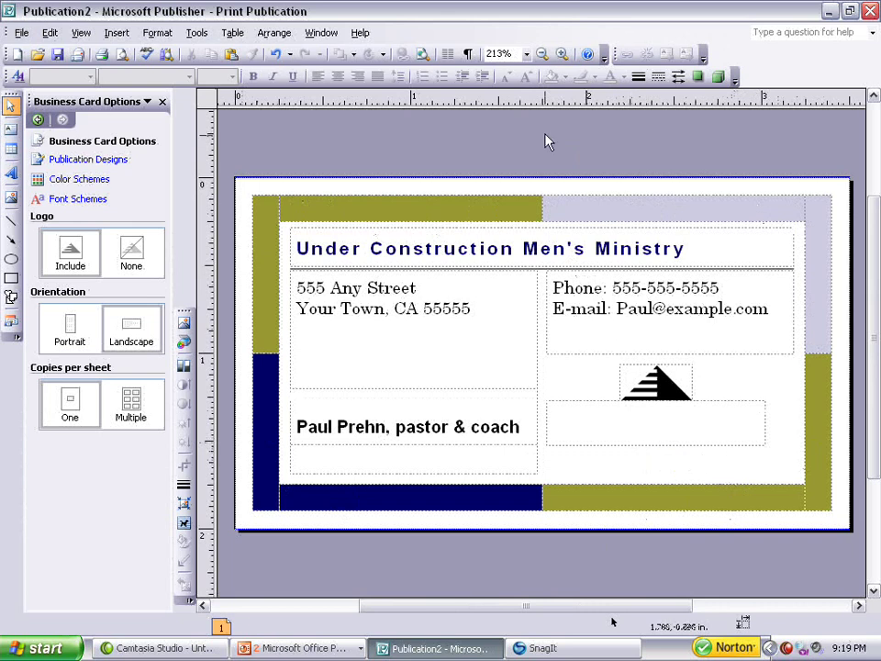
# Delete the horizontal line below the organization name and the organization name text box from the card.
pyautogui.click(542, 54)
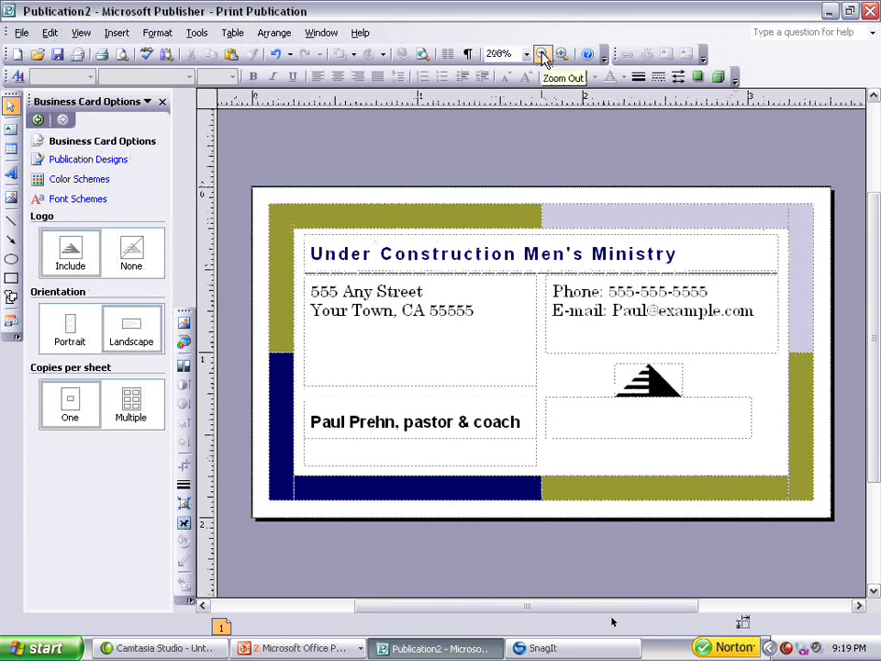
pyautogui.click(542, 55)
pyautogui.click(542, 54)
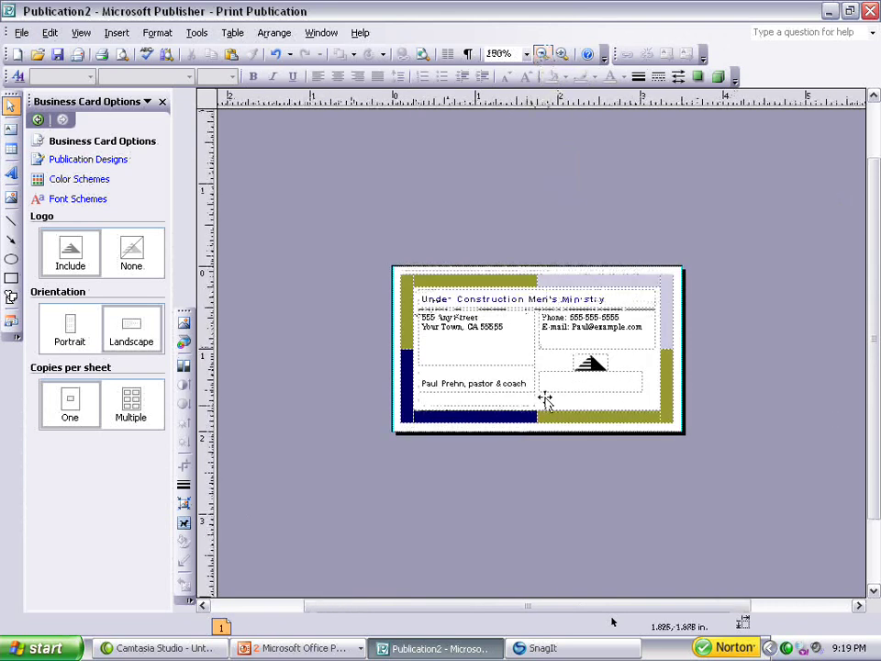
pyautogui.click(468, 311)
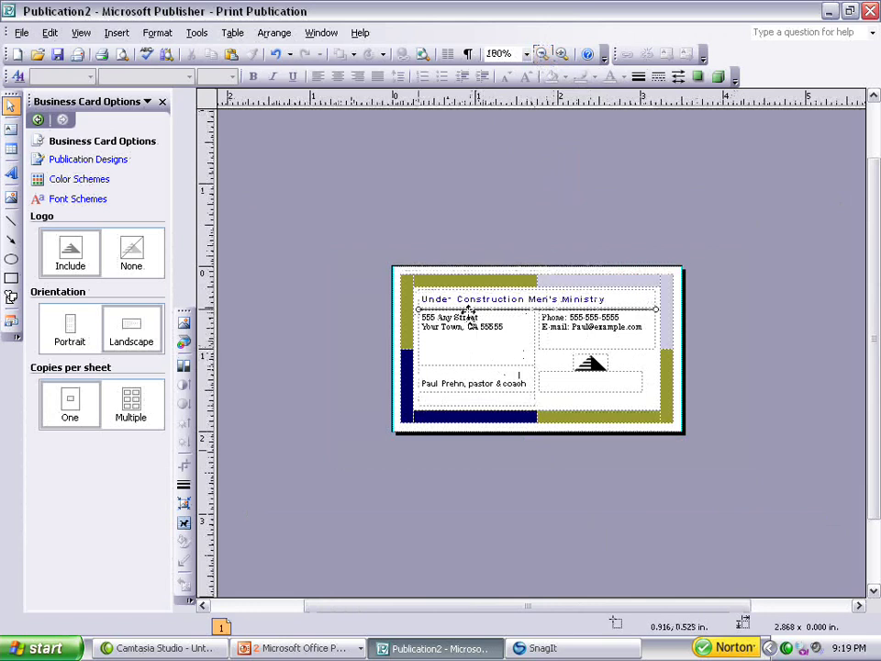
pyautogui.moveTo(468, 311); pyautogui.dragTo(472, 216)
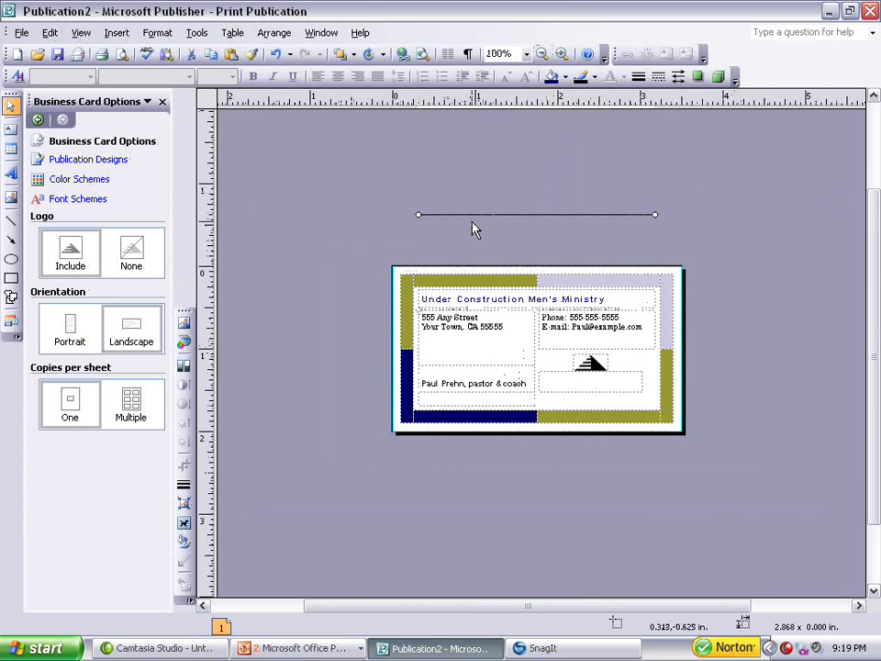
pyautogui.press('Delete')
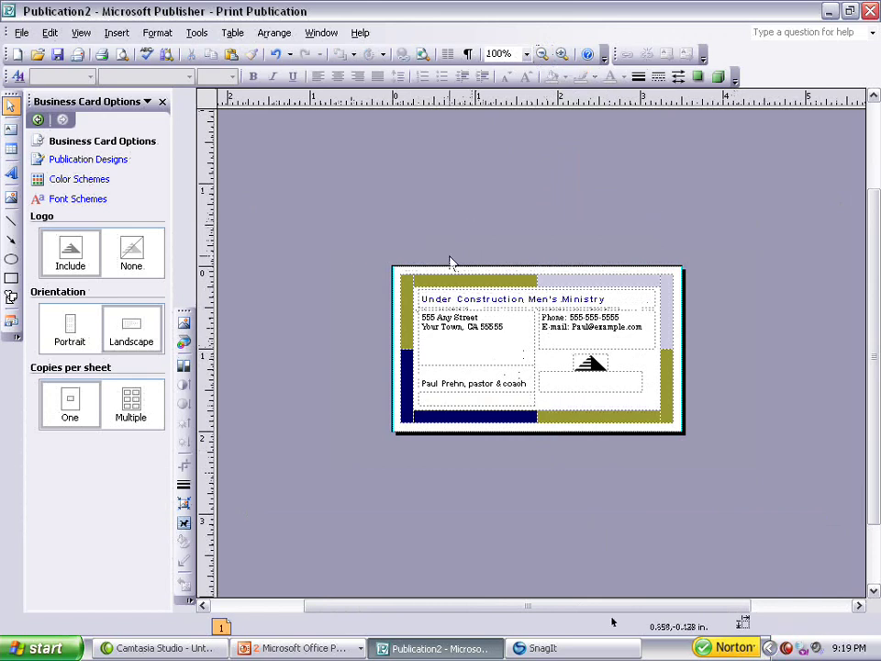
pyautogui.moveTo(452, 308); pyautogui.dragTo(459, 242)
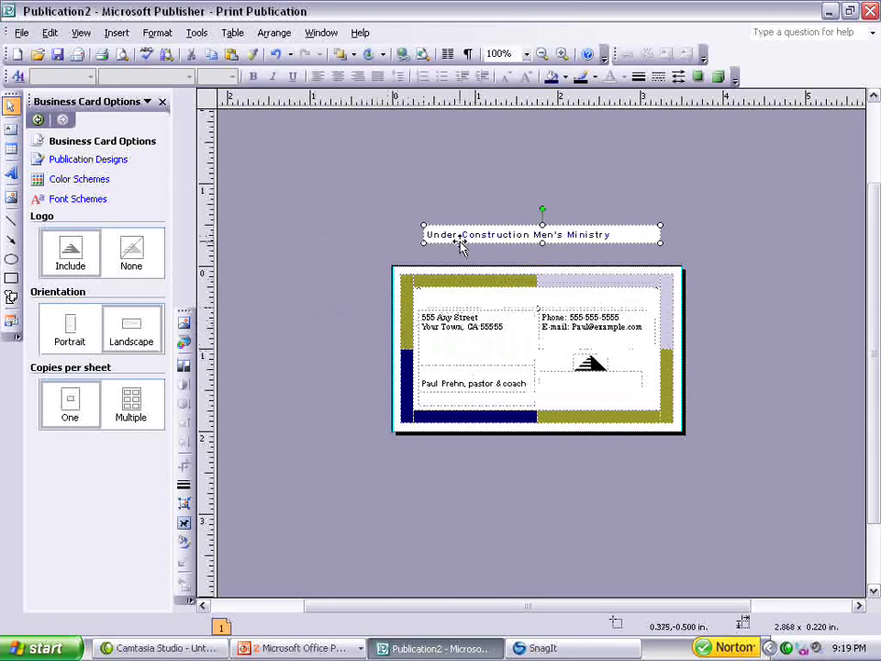
pyautogui.press('Delete')
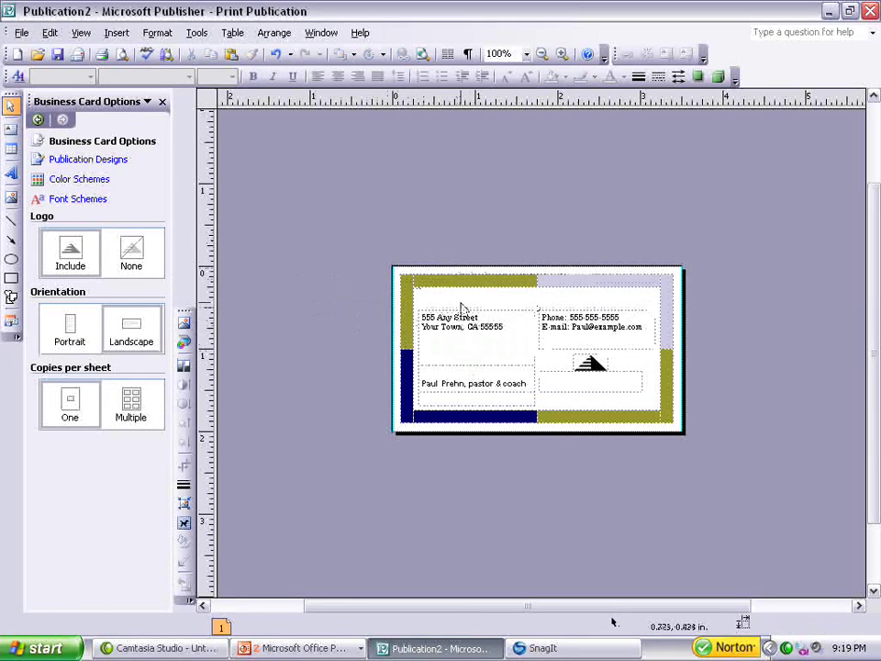
# Move the address, name and phone/e-mail text boxes off the card onto the empty area to its left.
pyautogui.moveTo(459, 317); pyautogui.dragTo(302, 306)
pyautogui.moveTo(449, 365); pyautogui.dragTo(294, 377)
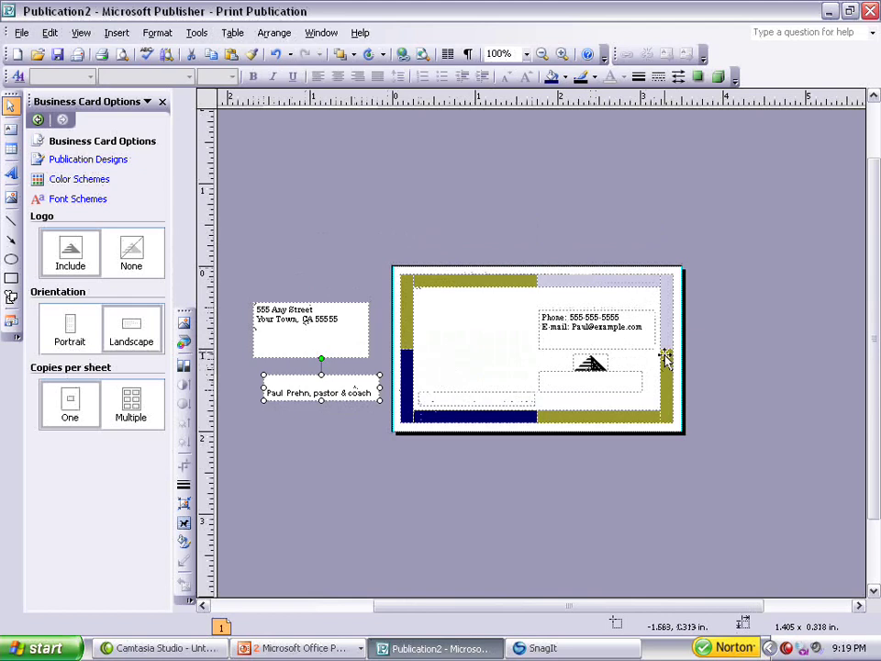
pyautogui.moveTo(601, 310); pyautogui.dragTo(321, 405)
# Delete the placeholder logo and leftover empty text boxes from the card, changing to a design without a logo.
pyautogui.moveTo(740, 327); pyautogui.dragTo(420, 409)
pyautogui.press('Delete')
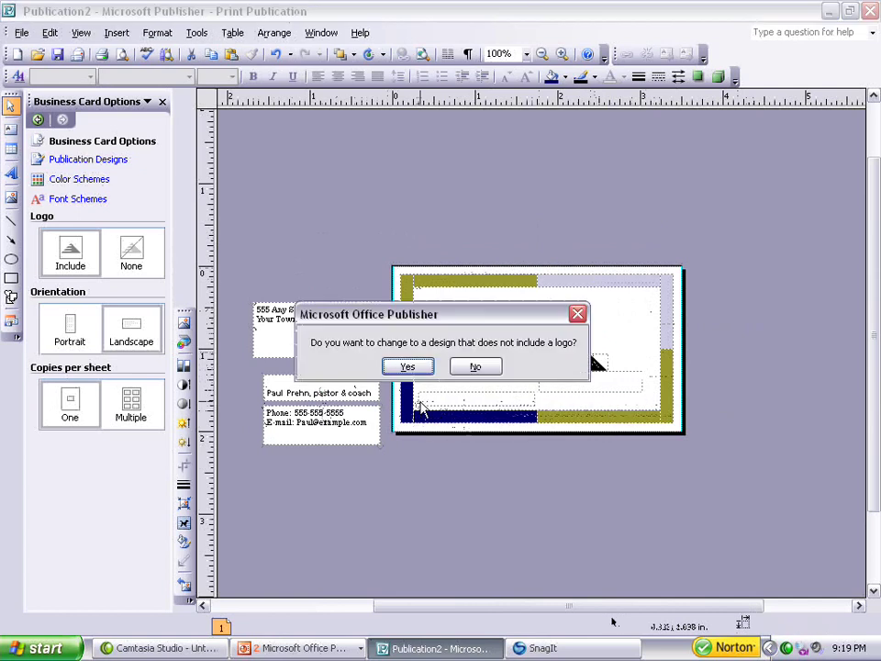
pyautogui.click(408, 367)
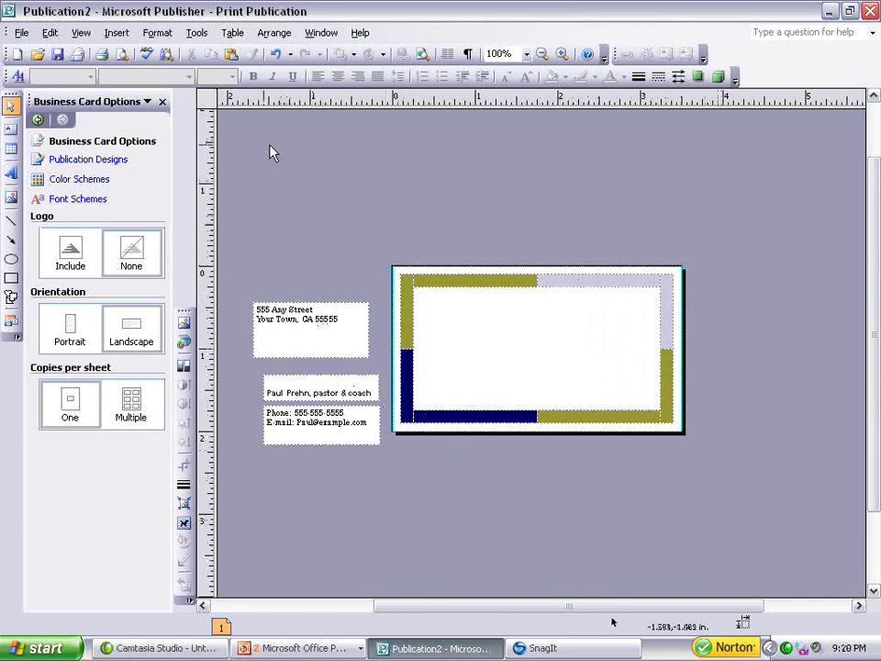
# Insert the "Mens logo complete" picture from the DEMO FILES folder.
pyautogui.click(117, 34)
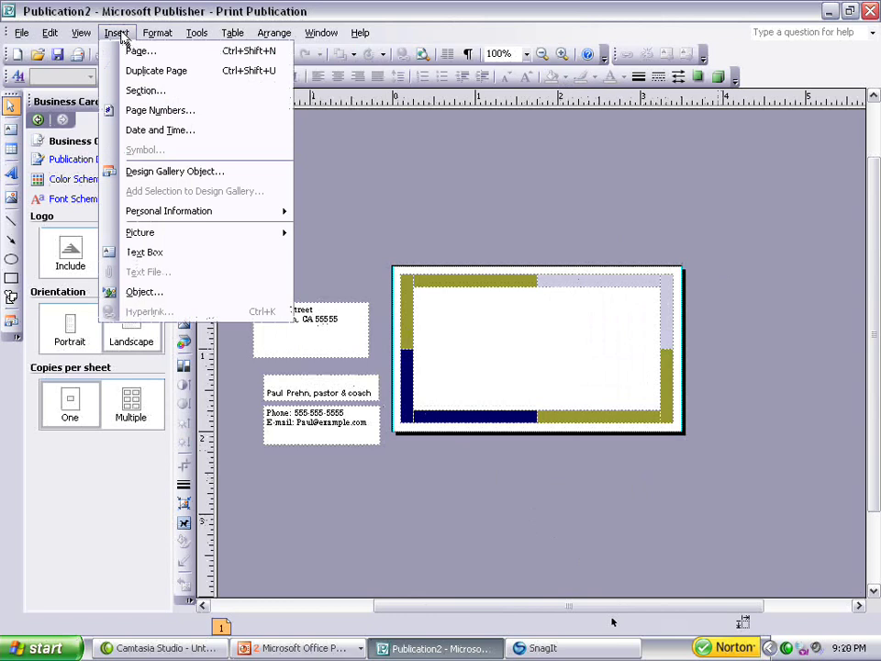
pyautogui.moveTo(145, 242)
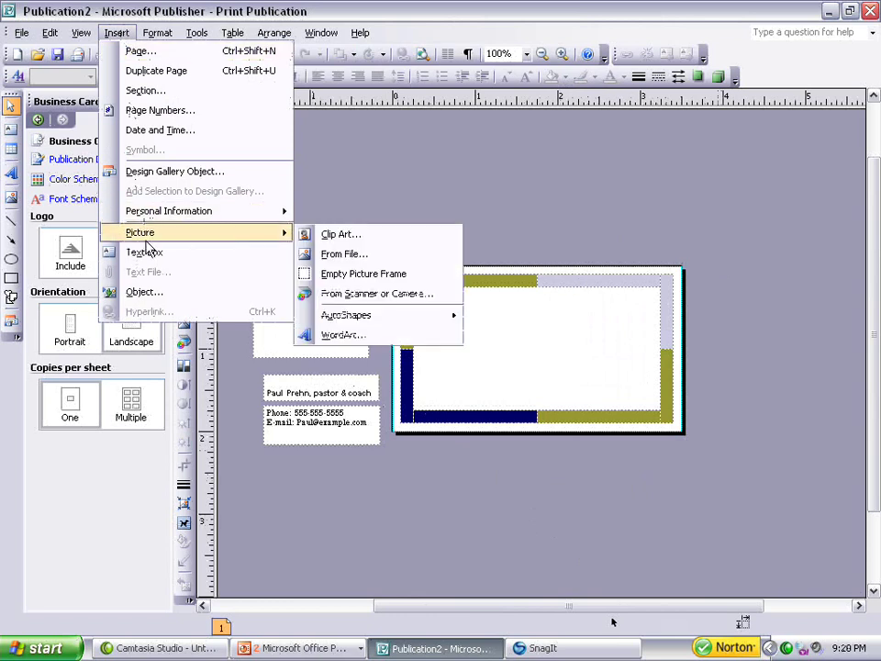
pyautogui.click(323, 254)
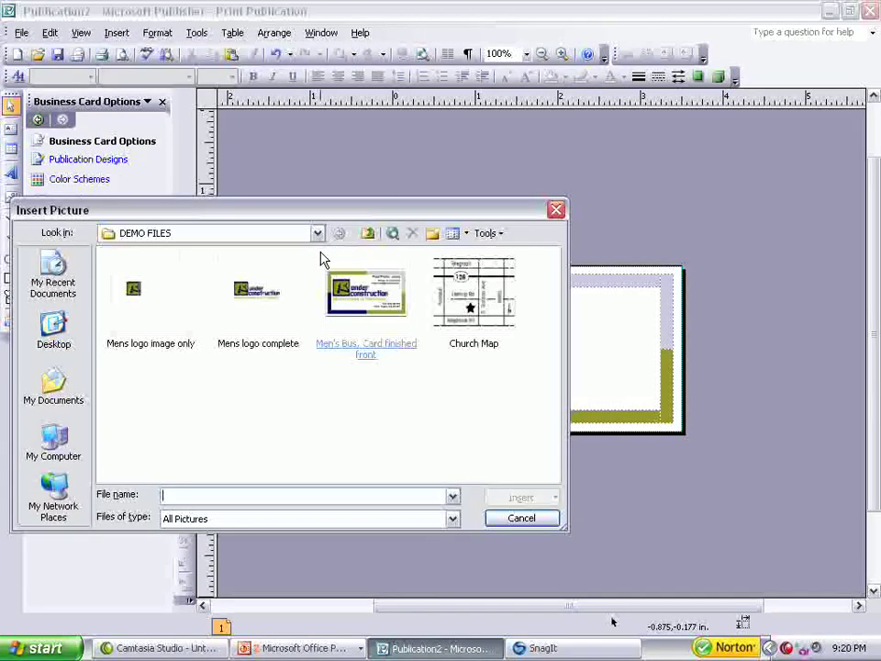
pyautogui.click(368, 235)
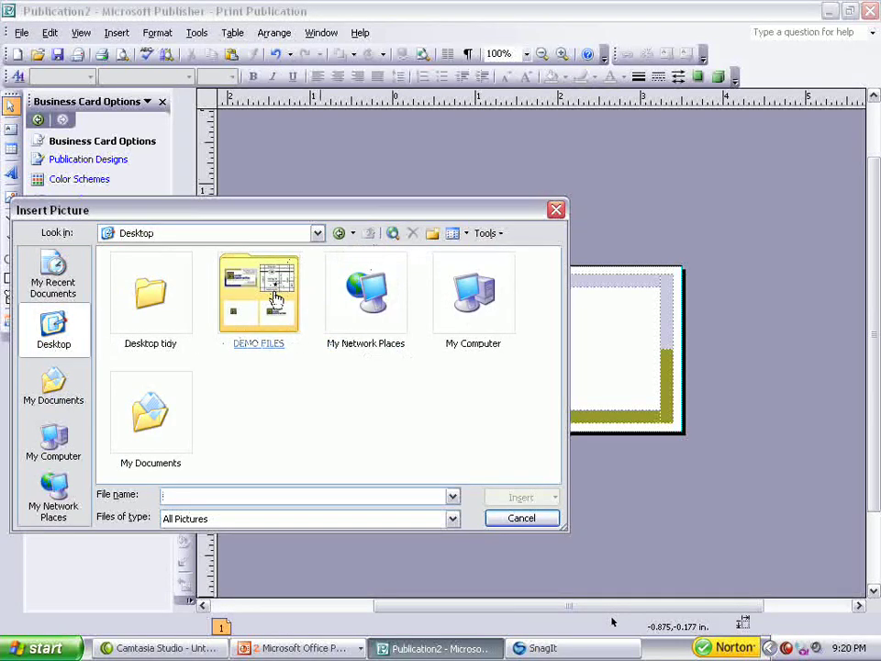
pyautogui.doubleClick(275, 292)
pyautogui.doubleClick(272, 294)
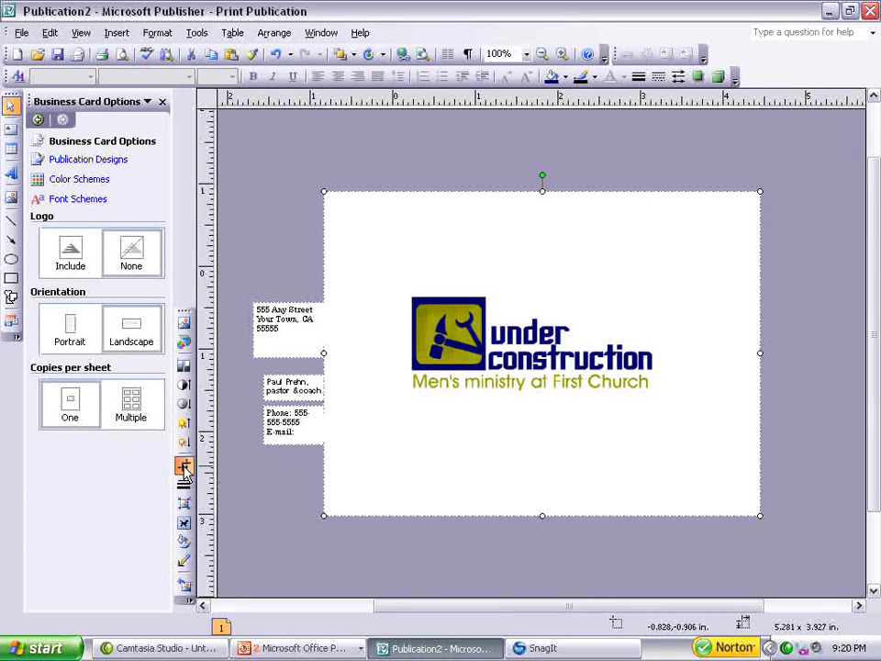
# Crop the white space from all four sides of the logo picture to about 3.0 x 1.19 in and move it above the card.
pyautogui.click(185, 467)
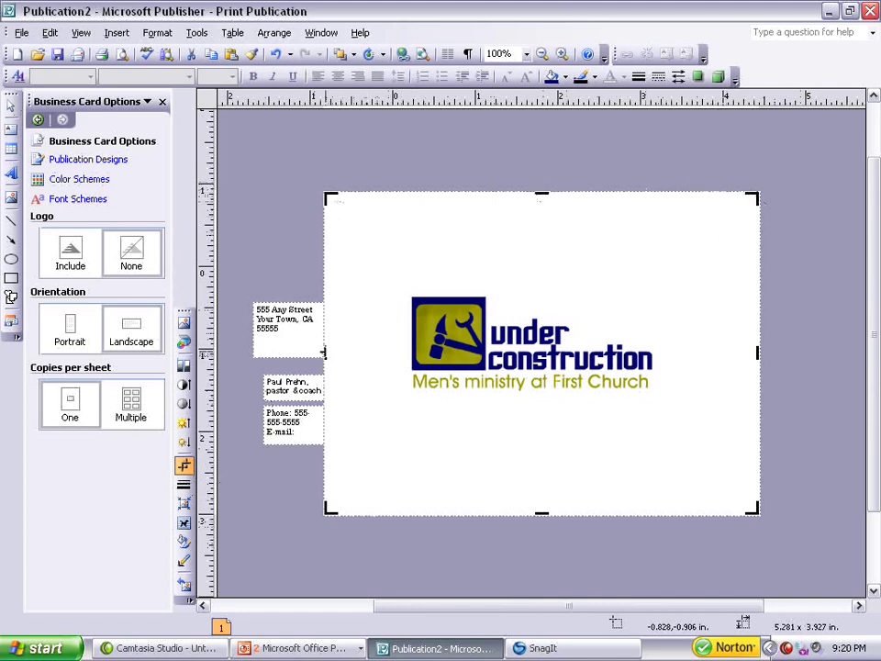
pyautogui.moveTo(323, 352); pyautogui.dragTo(409, 350)
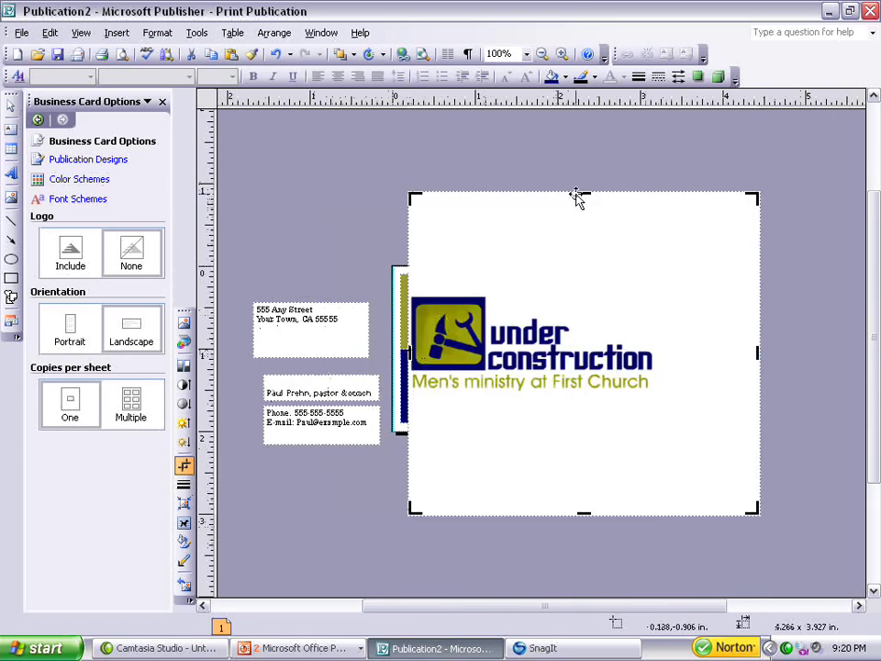
pyautogui.moveTo(584, 192); pyautogui.dragTo(584, 295)
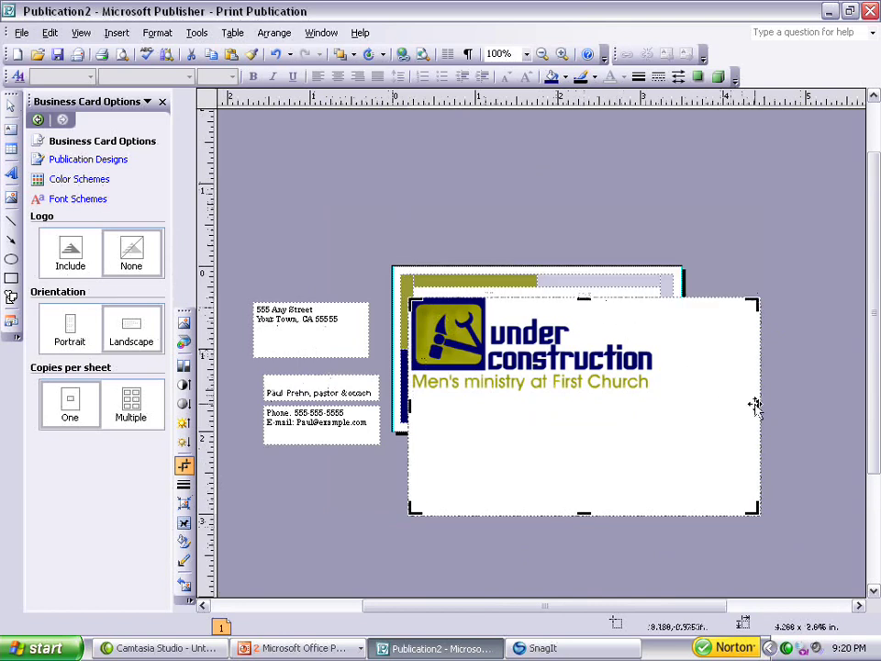
pyautogui.moveTo(757, 405); pyautogui.dragTo(651, 407)
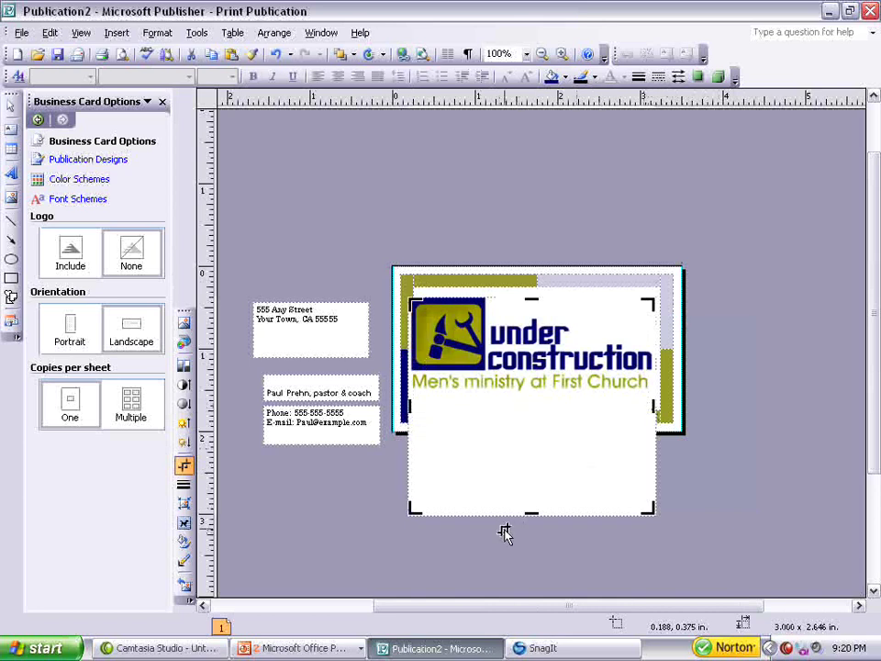
pyautogui.moveTo(529, 508); pyautogui.dragTo(520, 394)
pyautogui.moveTo(449, 339); pyautogui.dragTo(439, 183)
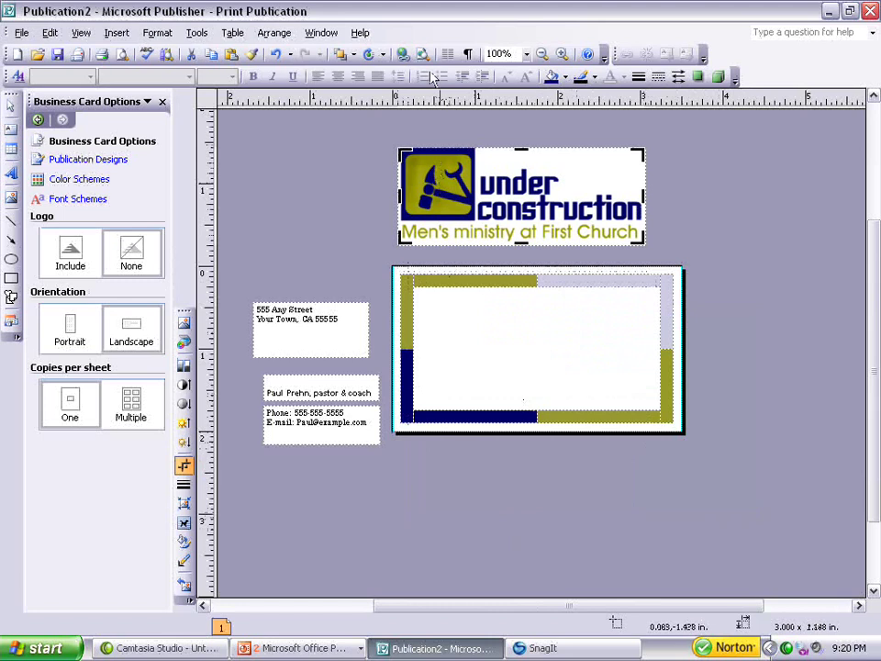
# Trim the remaining white margin from the logo's left, right and bottom edges, cropping it to about 2.94 x 1.16 in.
pyautogui.click(562, 54)
pyautogui.click(561, 54)
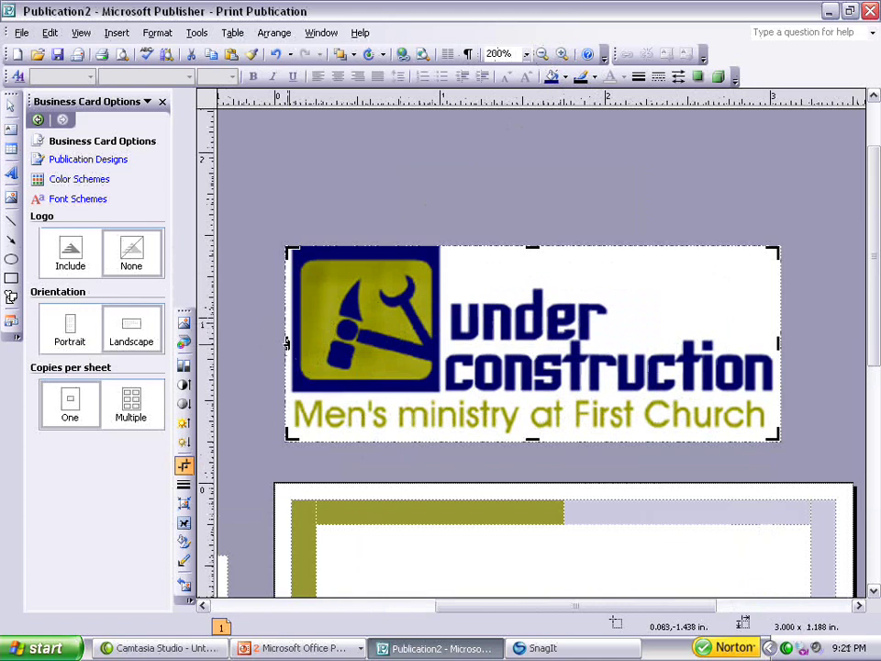
pyautogui.moveTo(288, 343); pyautogui.dragTo(293, 343)
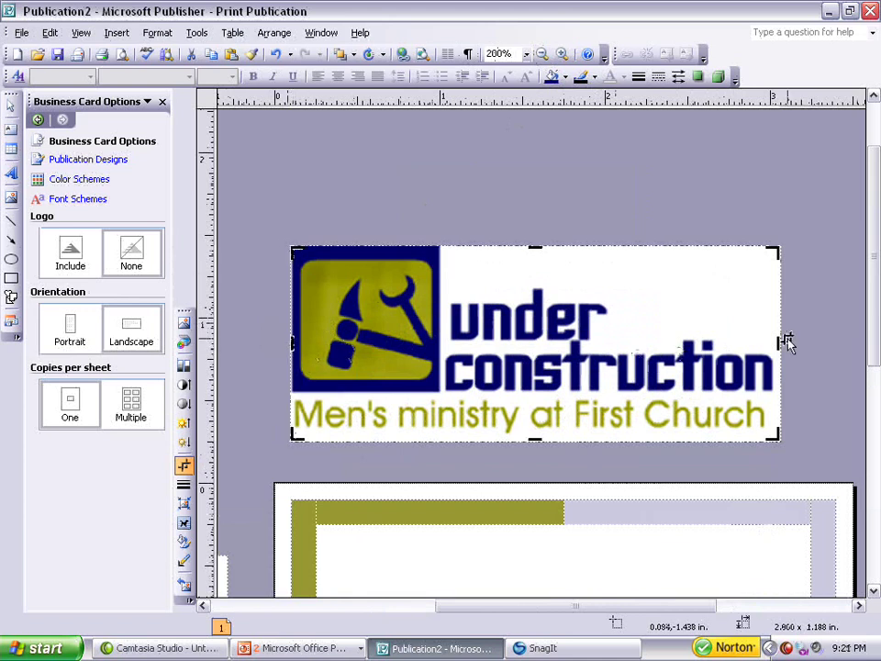
pyautogui.moveTo(779, 341); pyautogui.dragTo(774, 343)
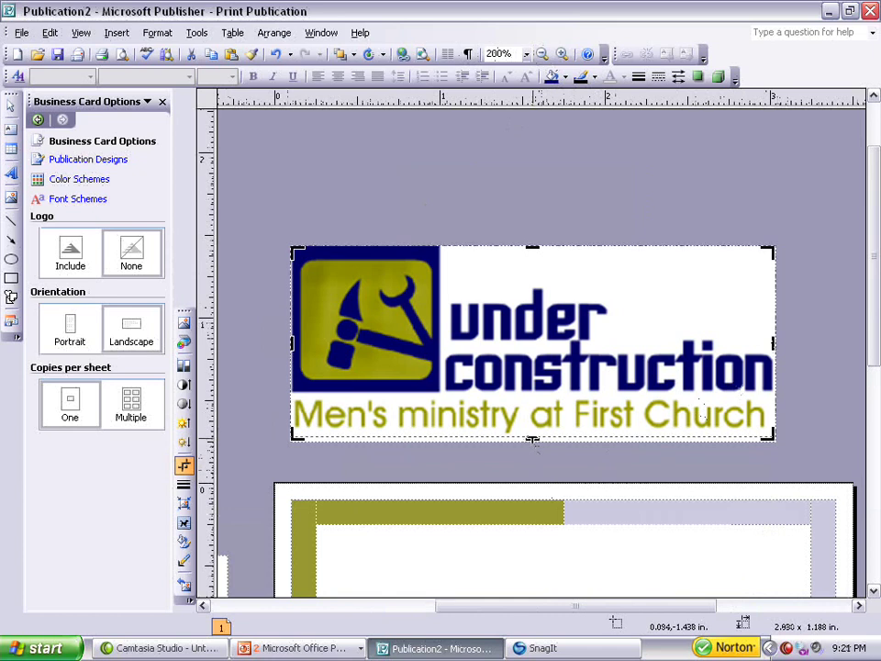
pyautogui.moveTo(532, 441); pyautogui.dragTo(532, 435)
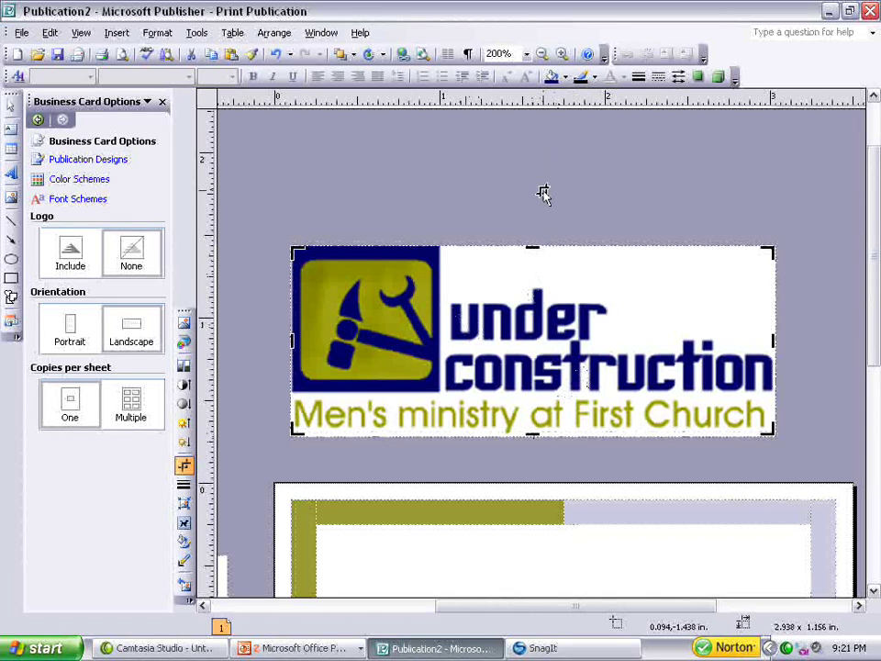
pyautogui.press('Escape')
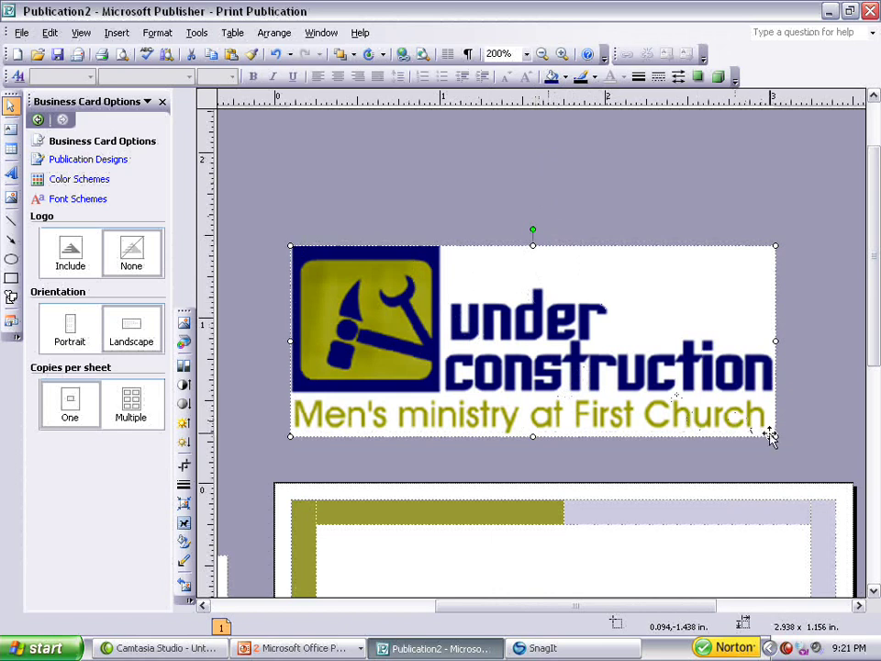
# Scale the logo down to about 1.72 x 0.68 in and place it against the card's left inner border, about 0.66 in from the top edge.
pyautogui.moveTo(773, 434); pyautogui.dragTo(573, 357)
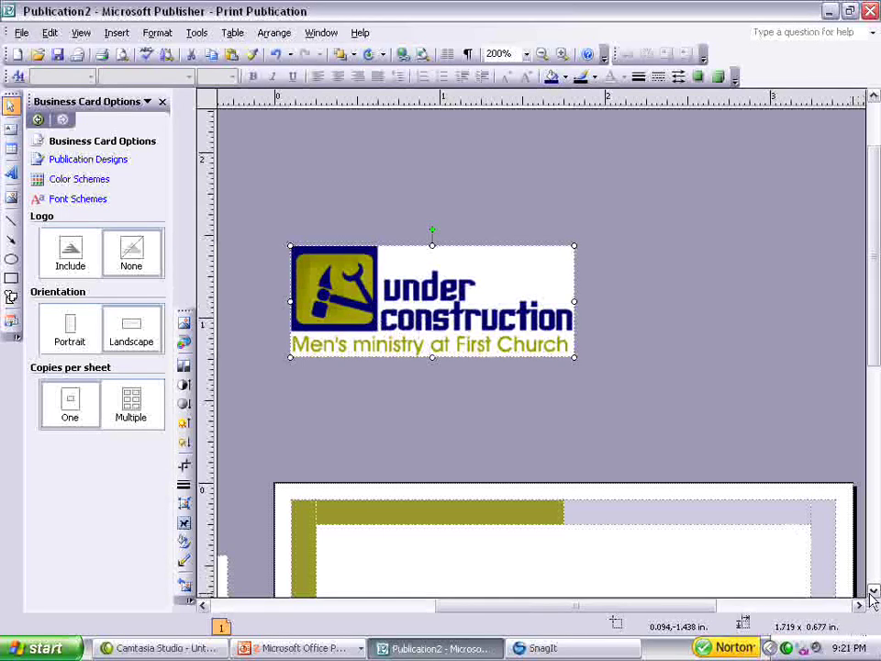
pyautogui.scroll(-4, 870, 592)
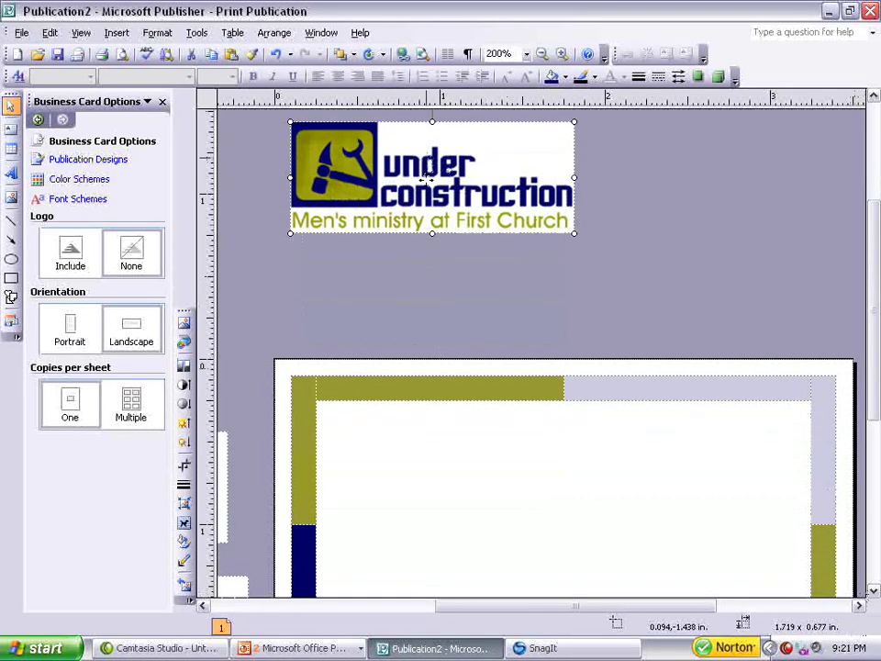
pyautogui.moveTo(427, 178); pyautogui.dragTo(473, 497)
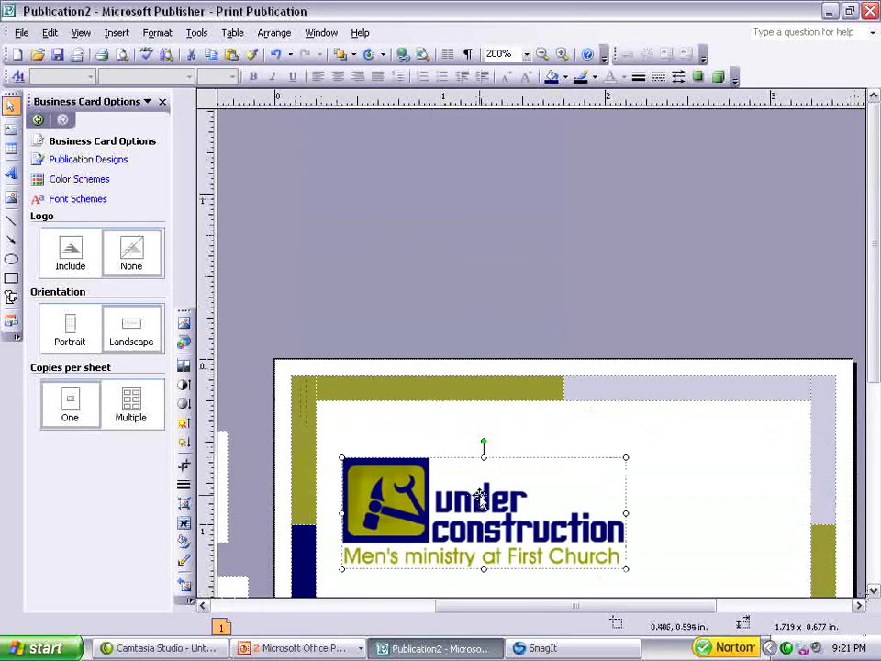
pyautogui.click(873, 591)
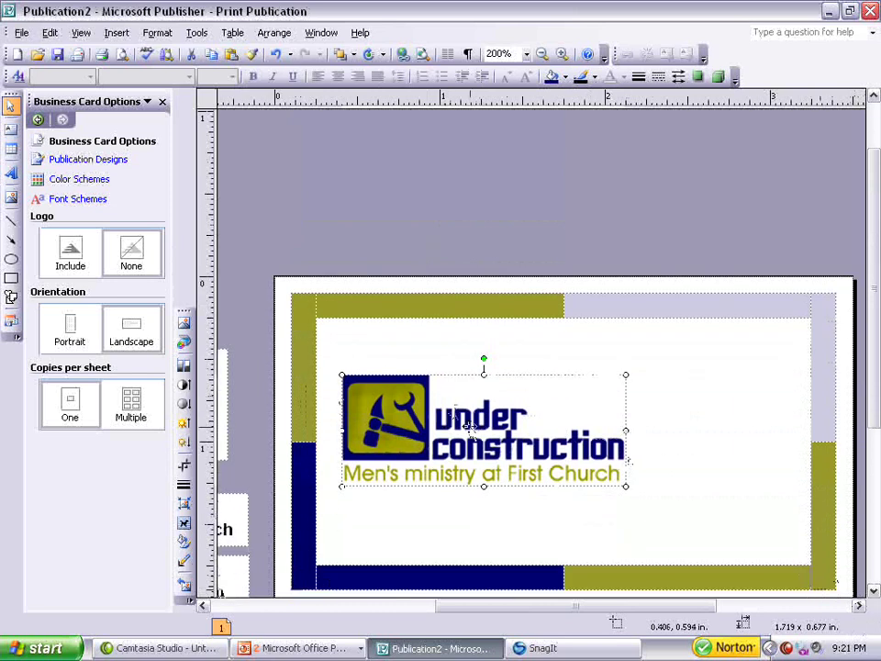
pyautogui.moveTo(470, 425); pyautogui.dragTo(444, 435)
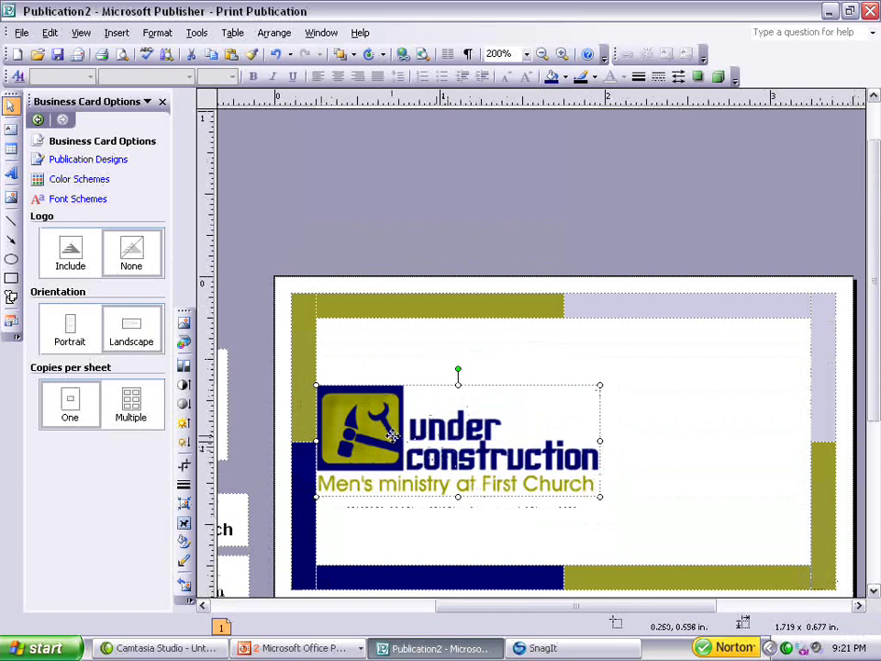
pyautogui.moveTo(395, 437); pyautogui.dragTo(399, 445)
pyautogui.hotkey('ctrl', 'z')
pyautogui.click(542, 56)
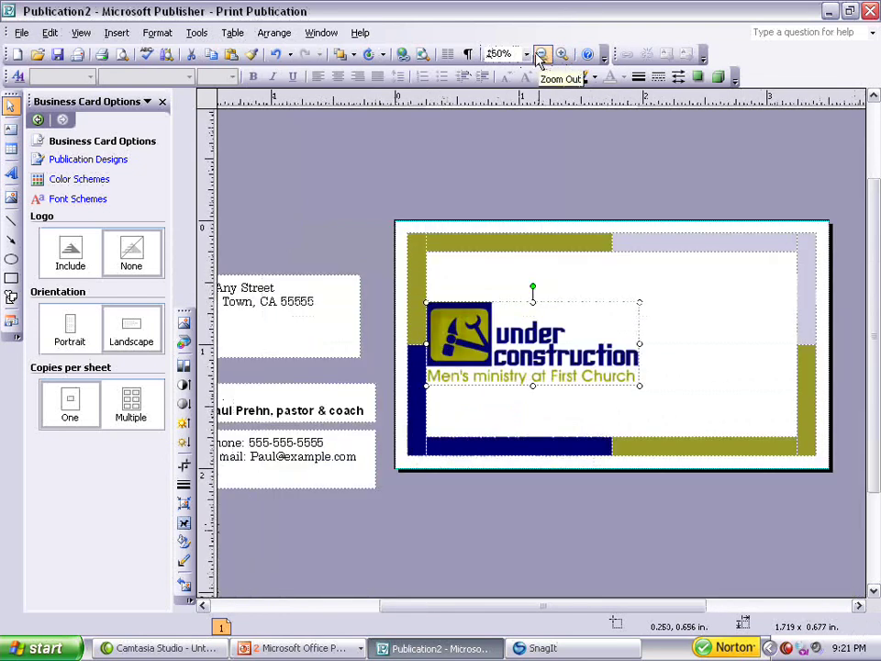
# Close the task pane, shorten the address text box to about 0.41 in high and move it into the lower-right corner inside the card's border.
pyautogui.click(161, 102)
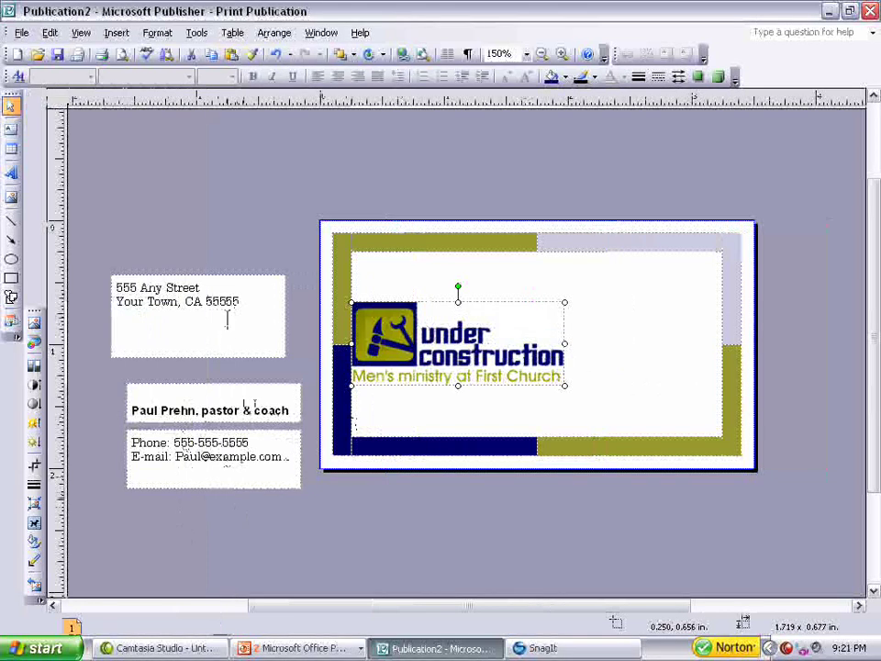
pyautogui.click(190, 357)
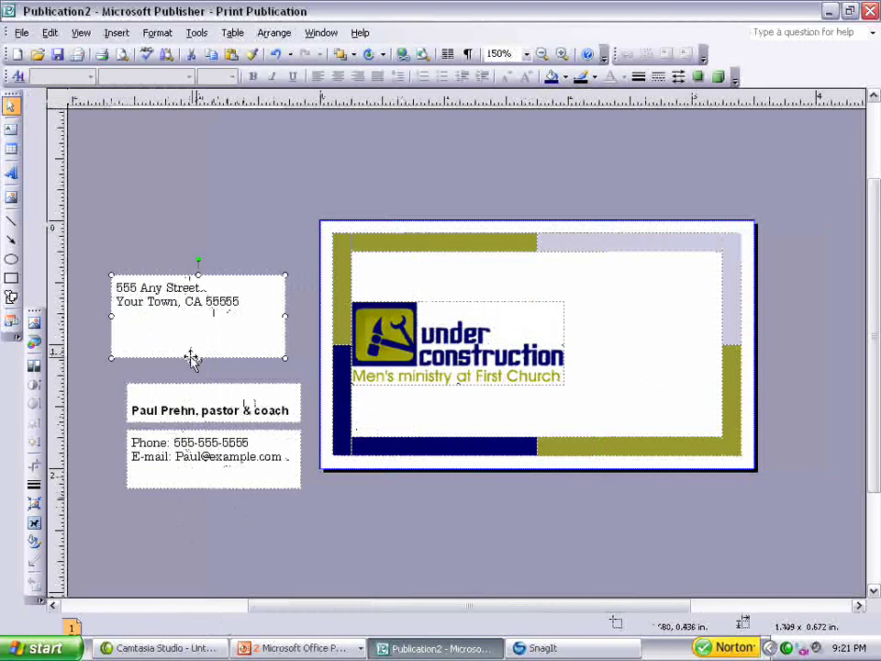
pyautogui.moveTo(198, 359); pyautogui.dragTo(198, 325)
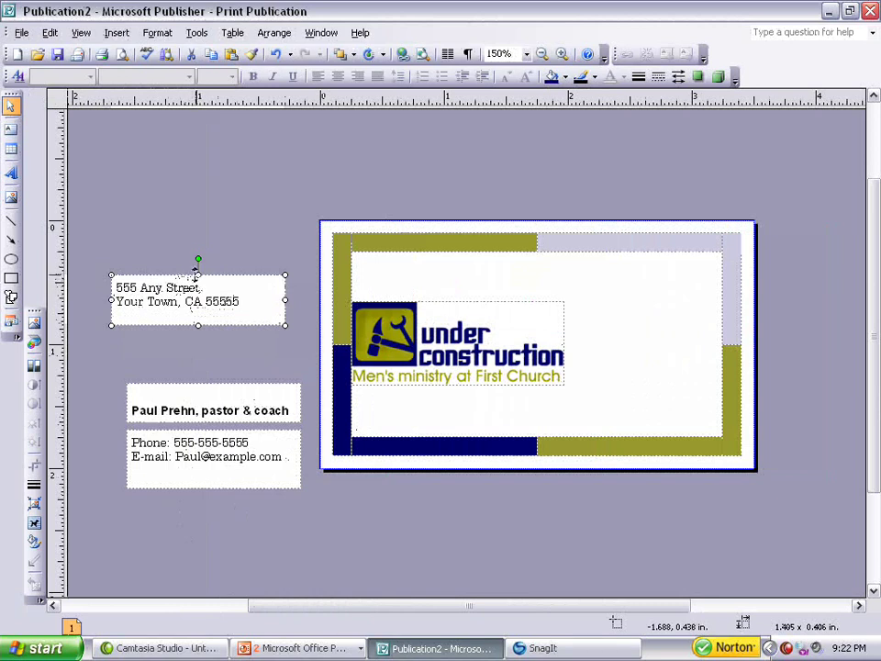
pyautogui.moveTo(197, 273); pyautogui.dragTo(627, 386)
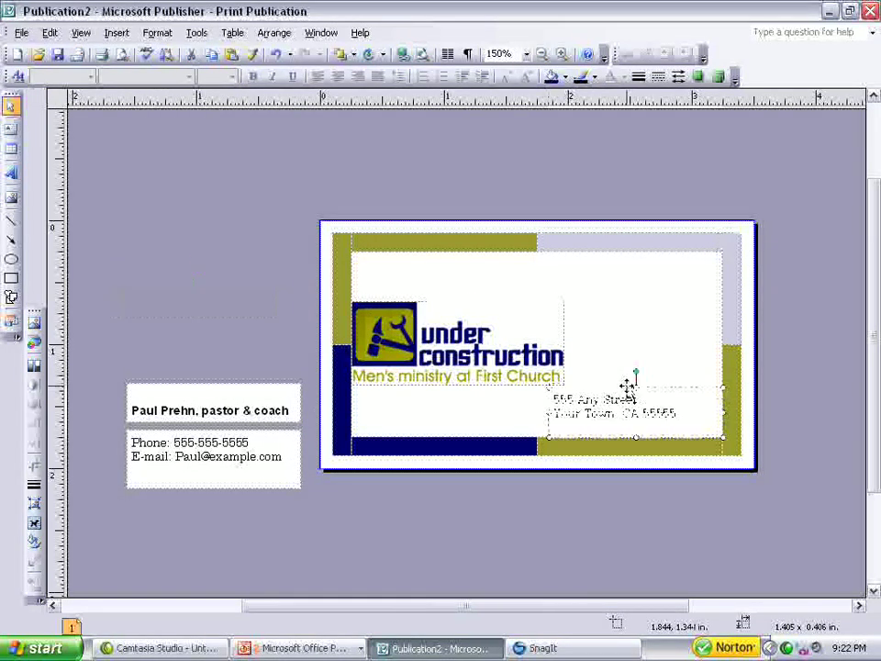
# Shorten the name and phone/e-mail text boxes and stack them, aligned with the name on top, in the card's upper-right corner inside the border.
pyautogui.click(204, 410)
pyautogui.moveTo(213, 378); pyautogui.dragTo(623, 253)
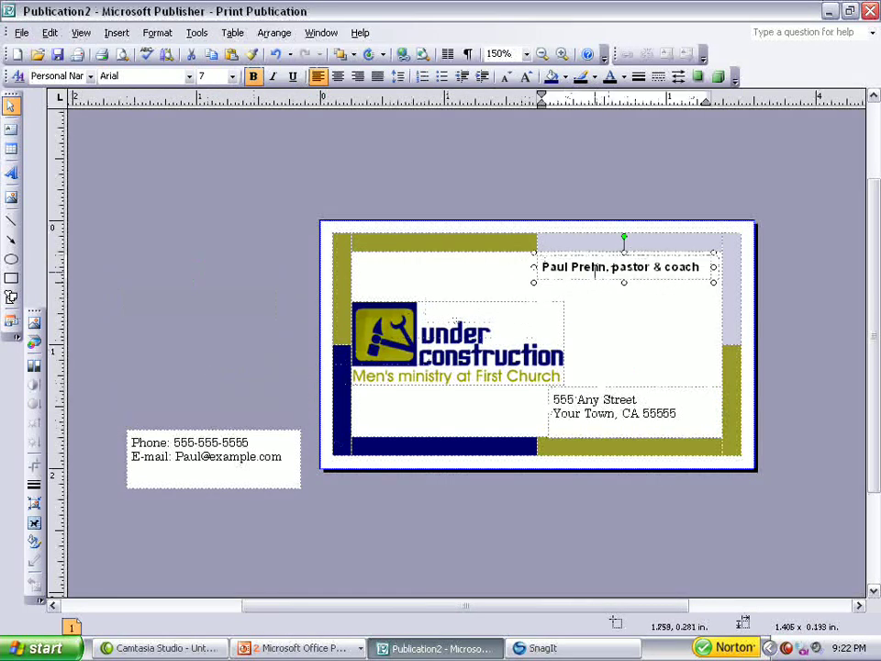
pyautogui.click(198, 443)
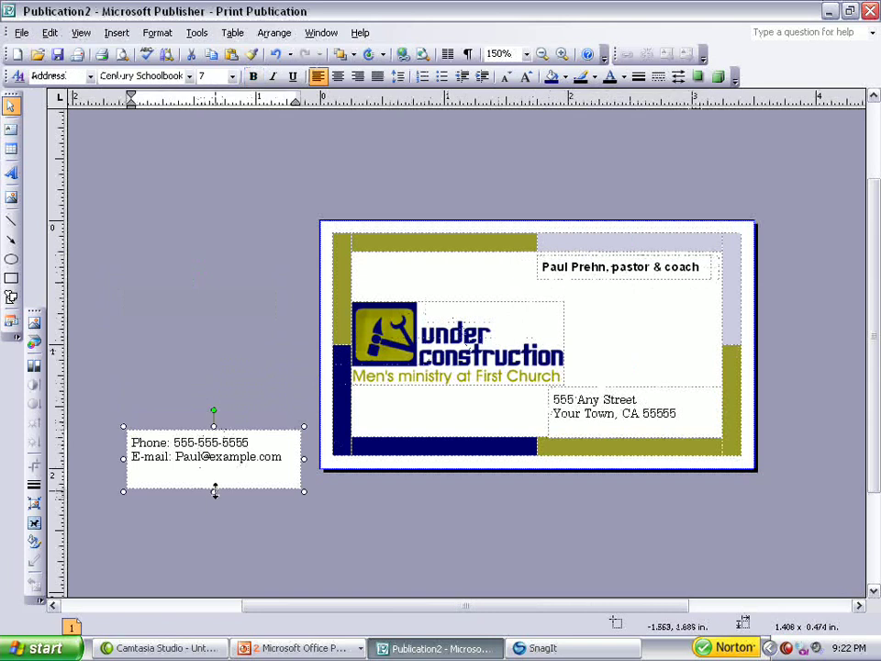
pyautogui.moveTo(213, 489)
pyautogui.mouseDown()
pyautogui.moveTo(212, 464)
pyautogui.moveTo(213, 474)
pyautogui.mouseUp()
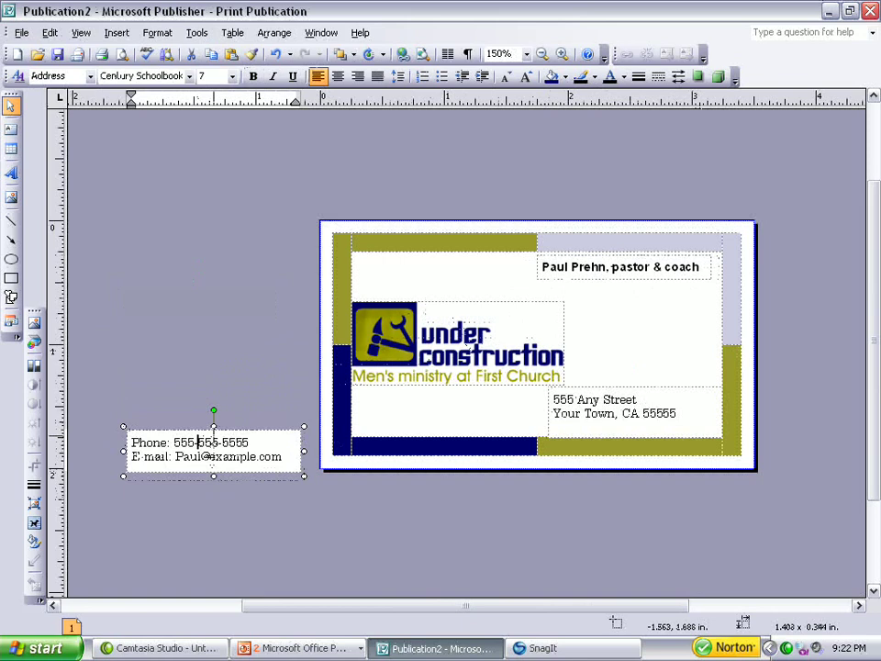
pyautogui.moveTo(212, 429); pyautogui.dragTo(631, 276)
pyautogui.click(638, 266)
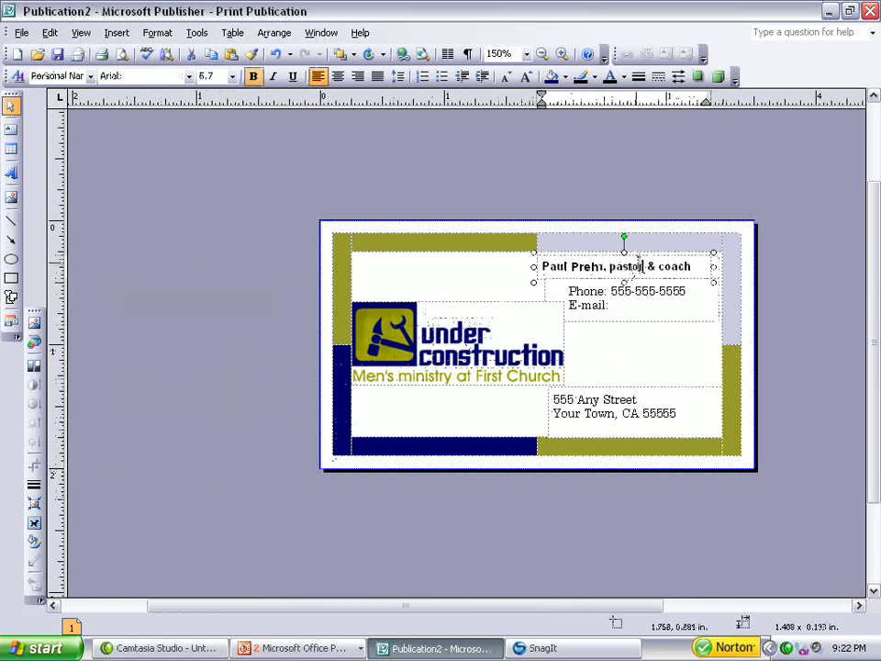
pyautogui.click(632, 260)
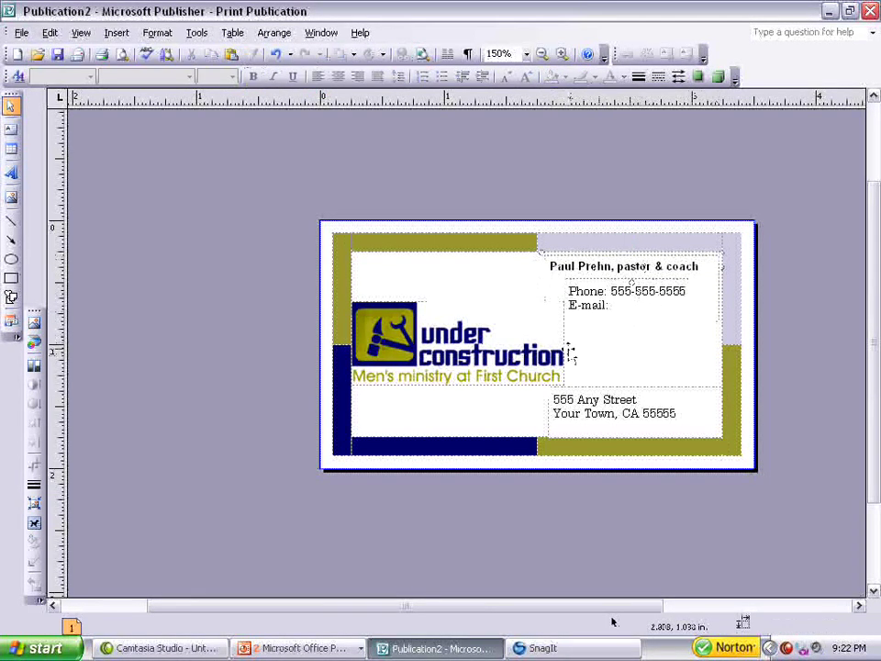
# Set the logo picture's text wrapping to None.
pyautogui.click(607, 305)
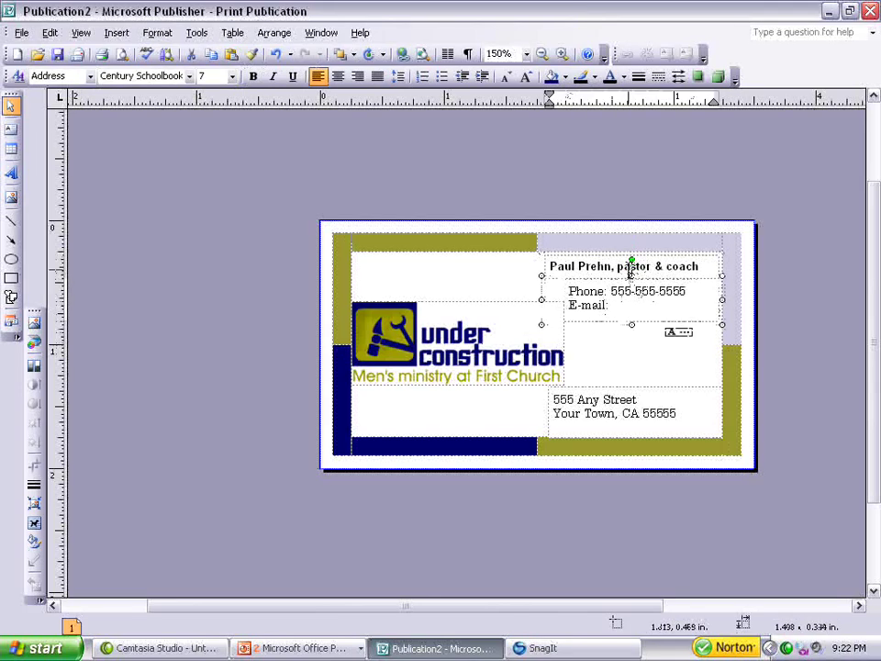
pyautogui.click(485, 308)
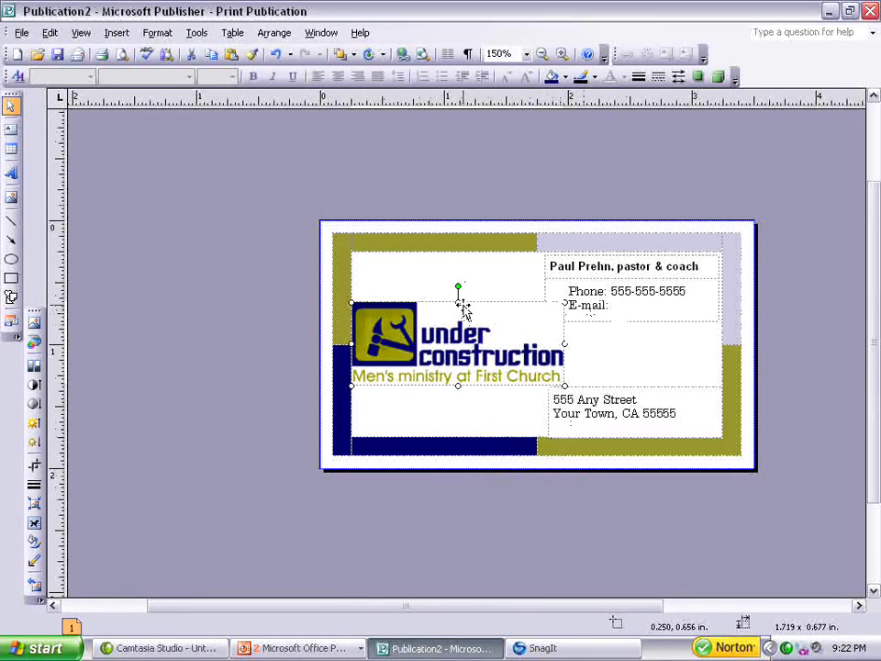
pyautogui.click(274, 34)
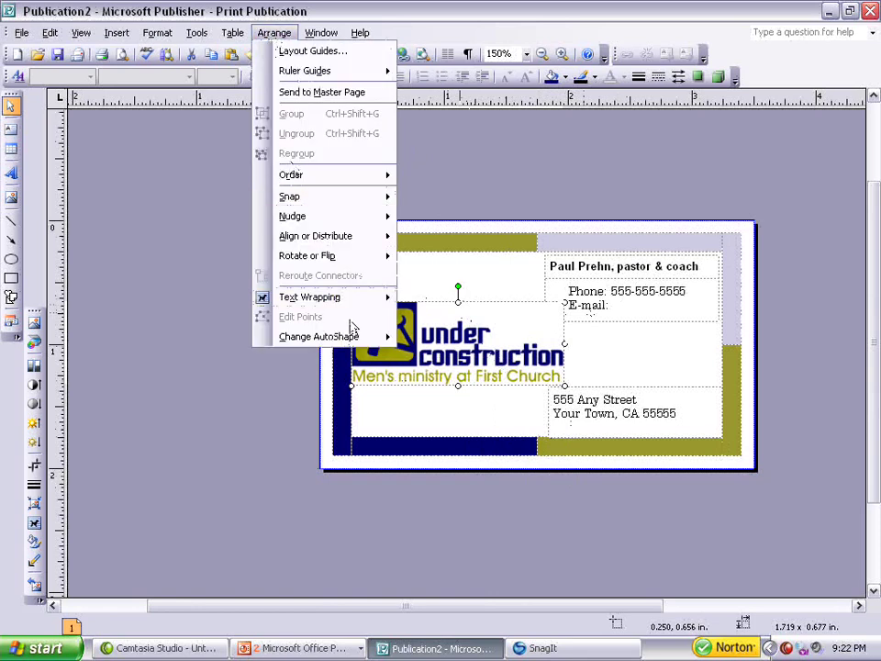
pyautogui.moveTo(356, 301)
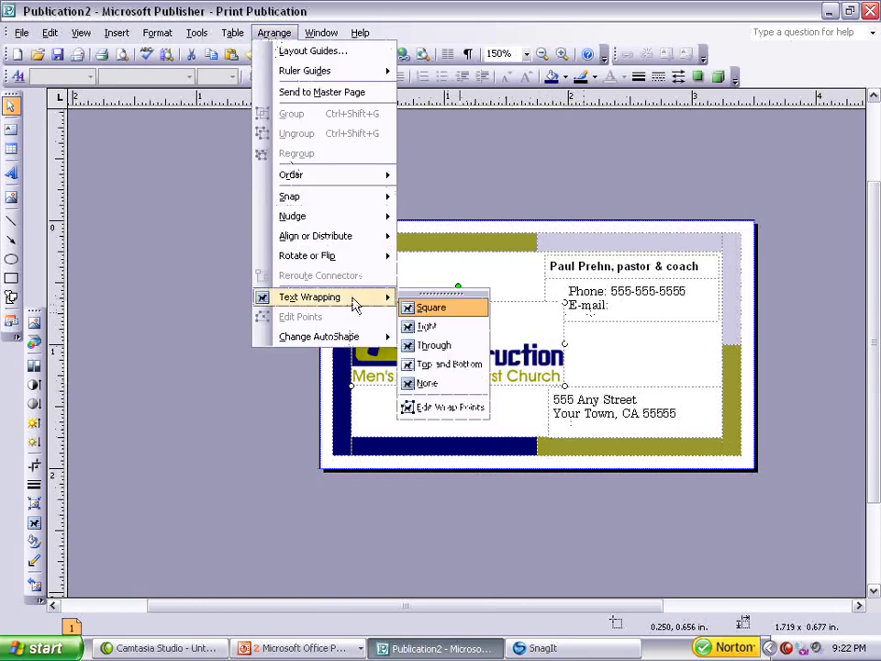
pyautogui.click(455, 384)
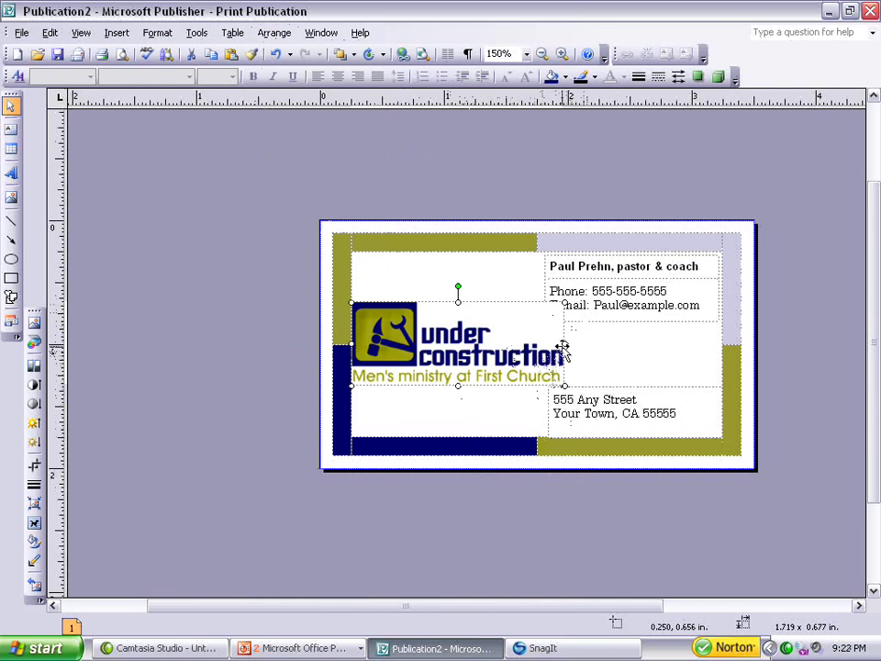
# Bring the phone/e-mail text box in front of the overlapping logo picture.
pyautogui.click(599, 279)
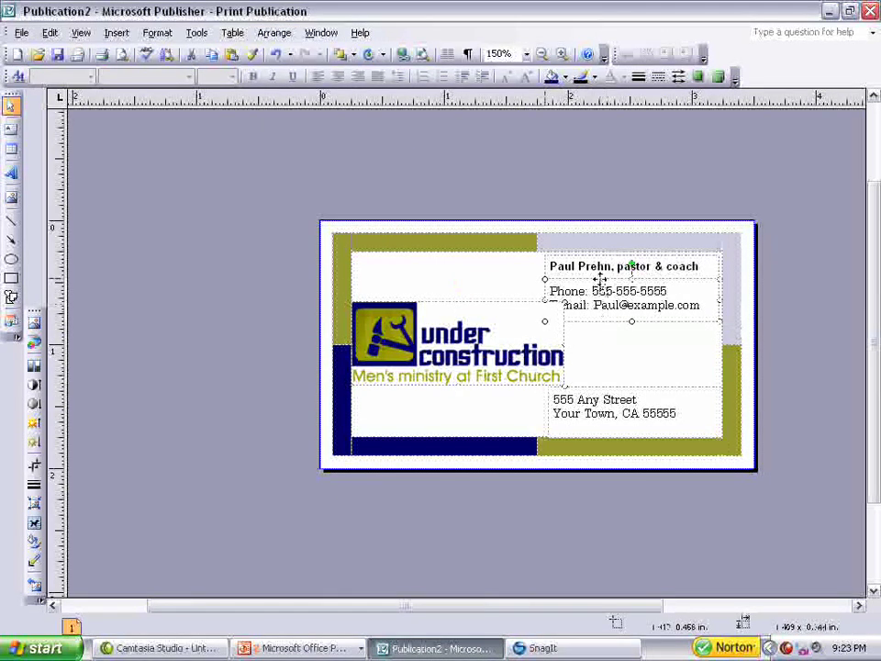
pyautogui.click(276, 35)
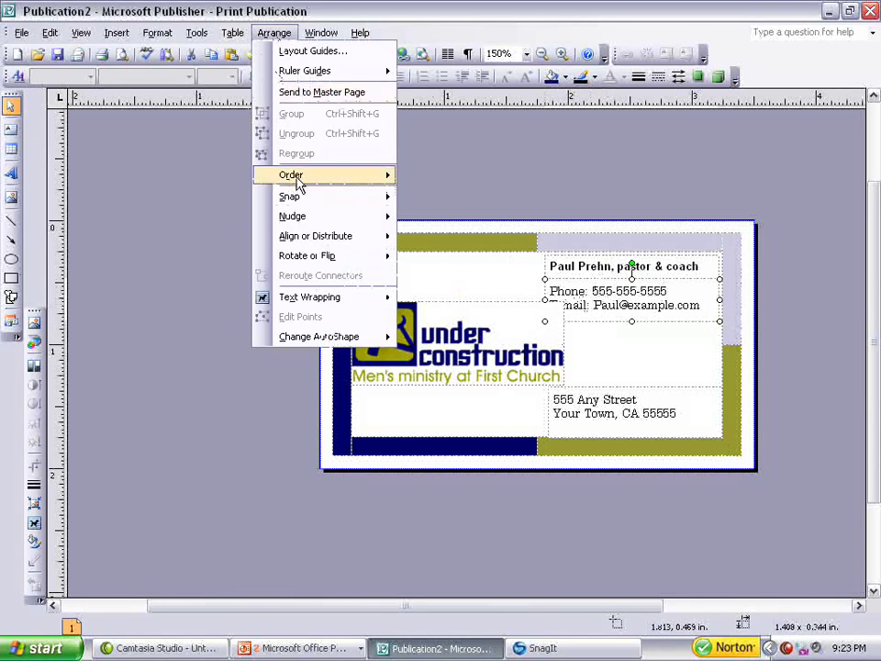
pyautogui.moveTo(298, 184)
pyautogui.click(438, 185)
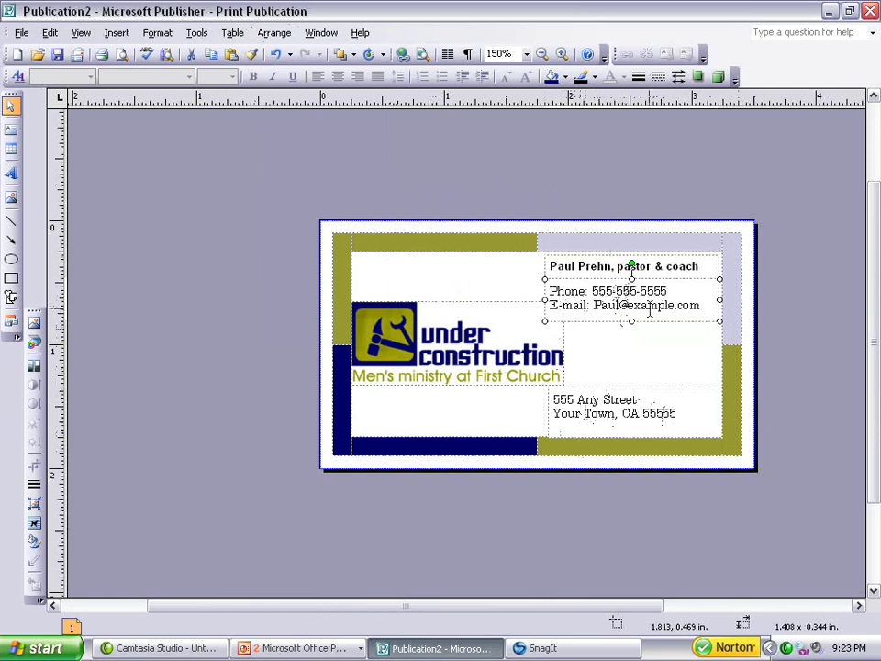
# Open the display options for the publication.
pyautogui.click(81, 33)
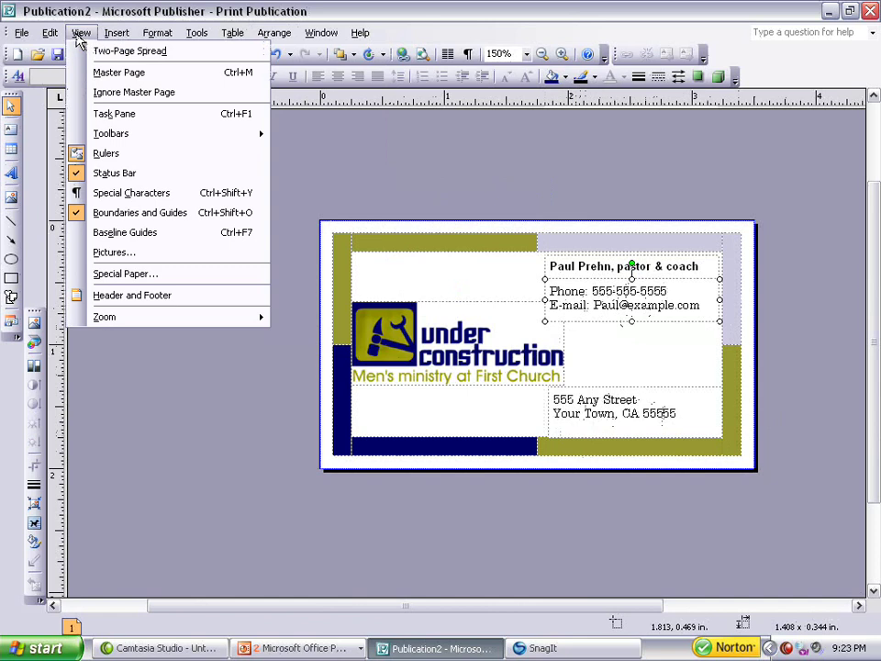